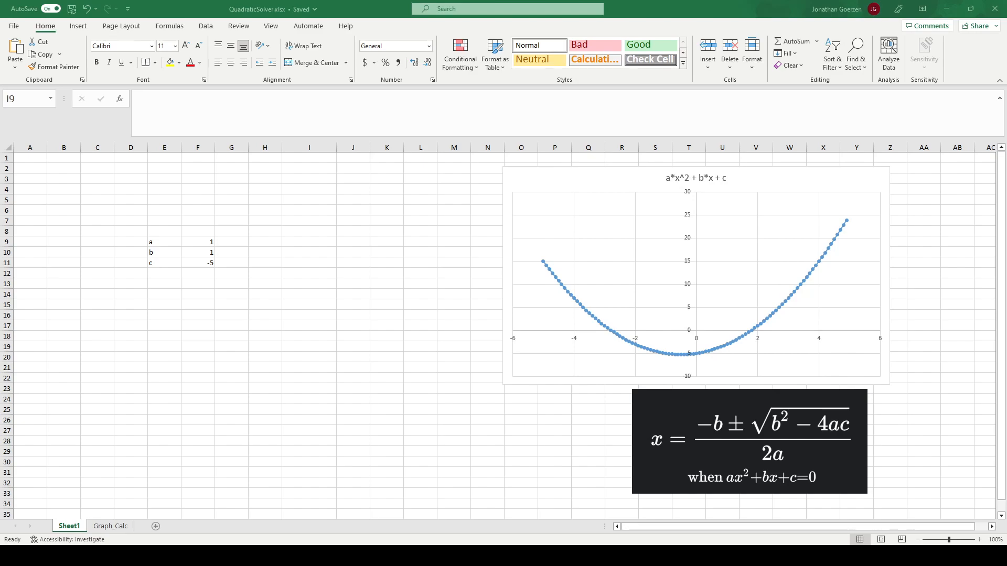
- Begin a formula in H6 with a LAMBDA that takes a, b and c and calculates a+b+c
click(268, 220)
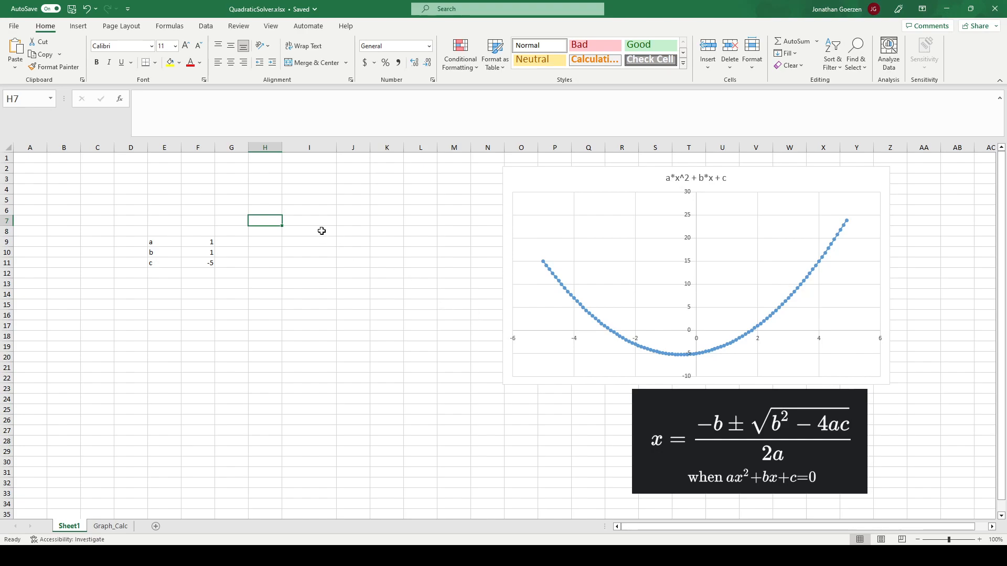
click(262, 209)
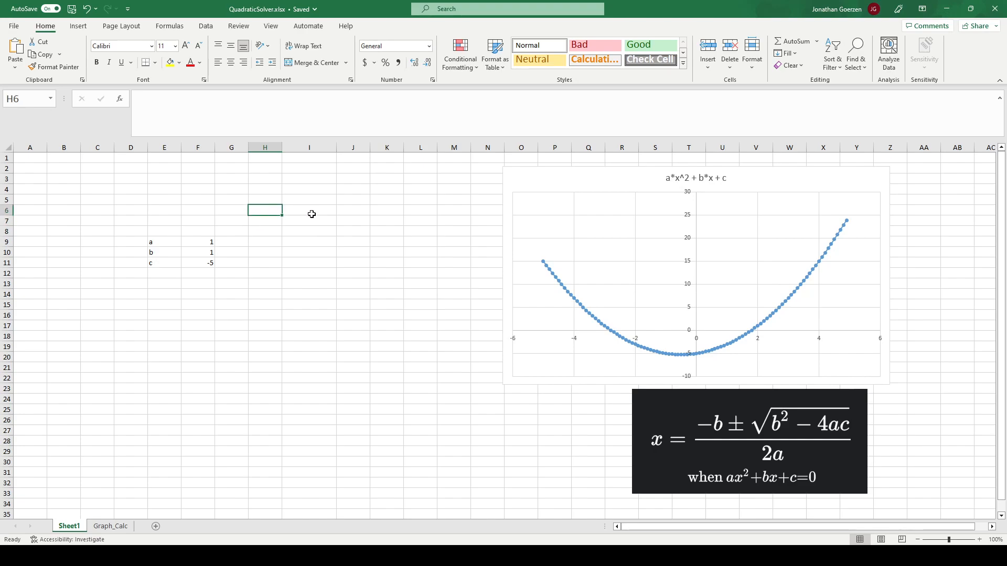
text(=L)
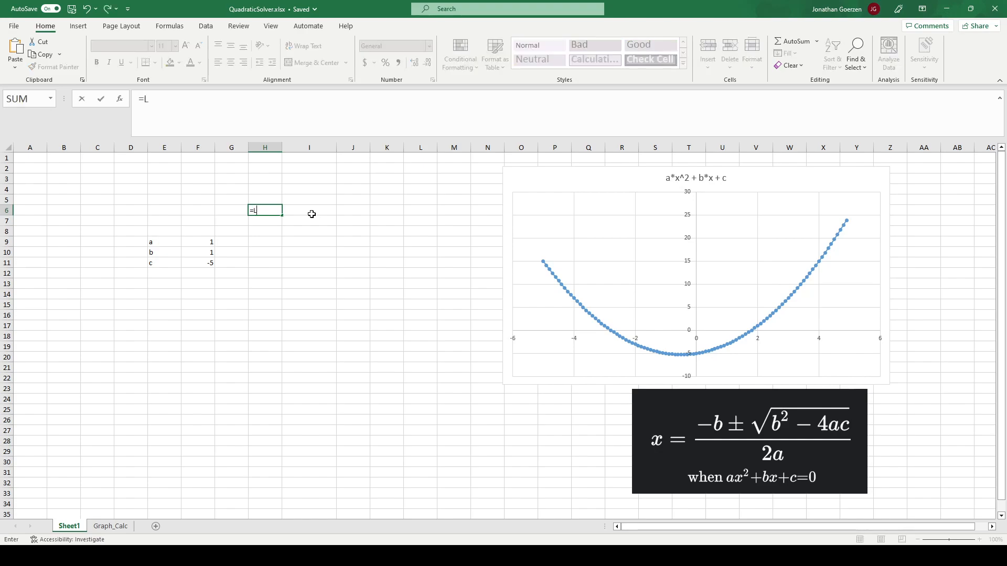
text(AMBDA()
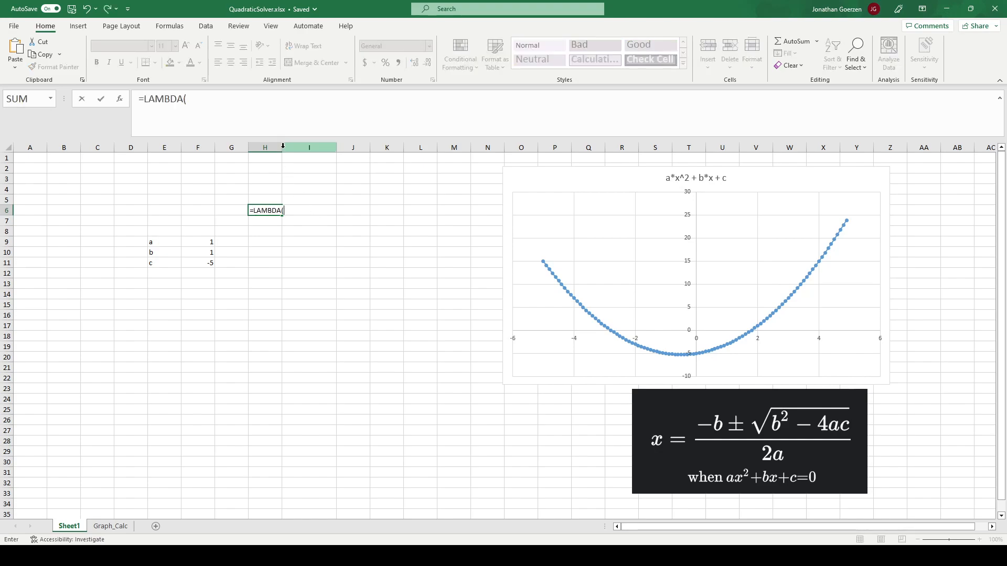
click(217, 105)
text(a, b, c)
text(,)
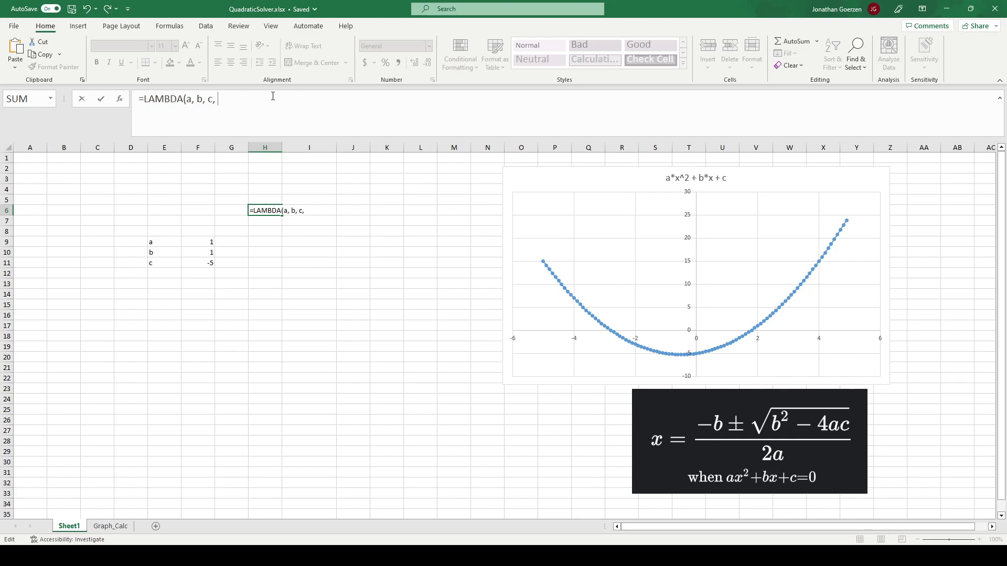
text(a+b+c)()
- Call the H6 LAMBDA with the arguments input_a, input_b and input_c, referencing F9:F11, and commit the formula
click(207, 241)
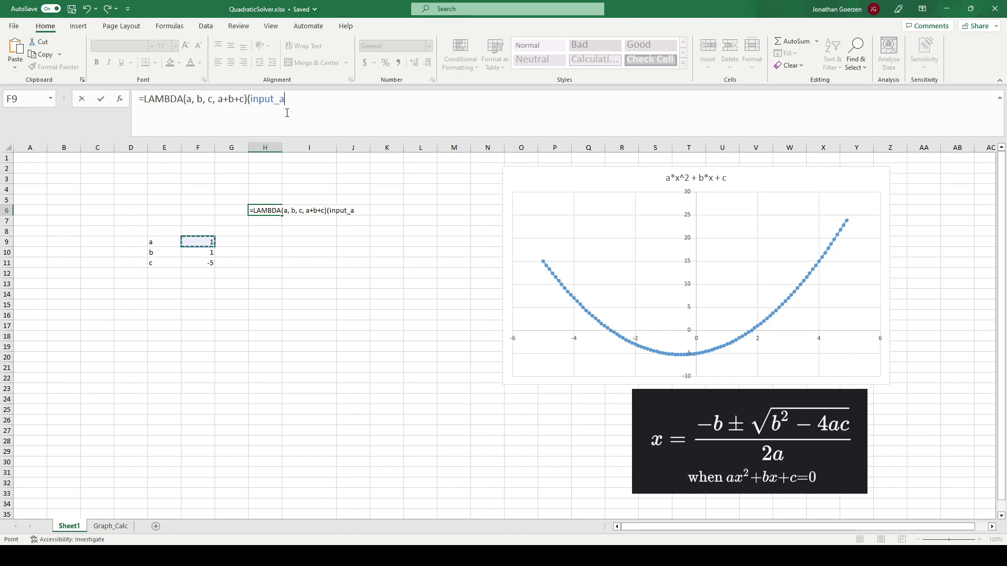
text(,)
click(202, 252)
text(, input_b,)
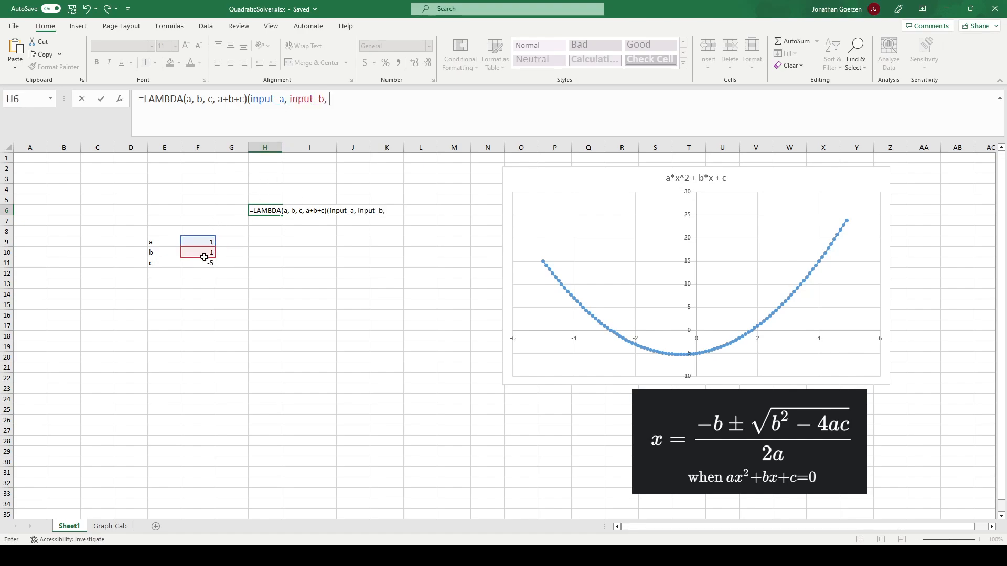
click(208, 263)
text())
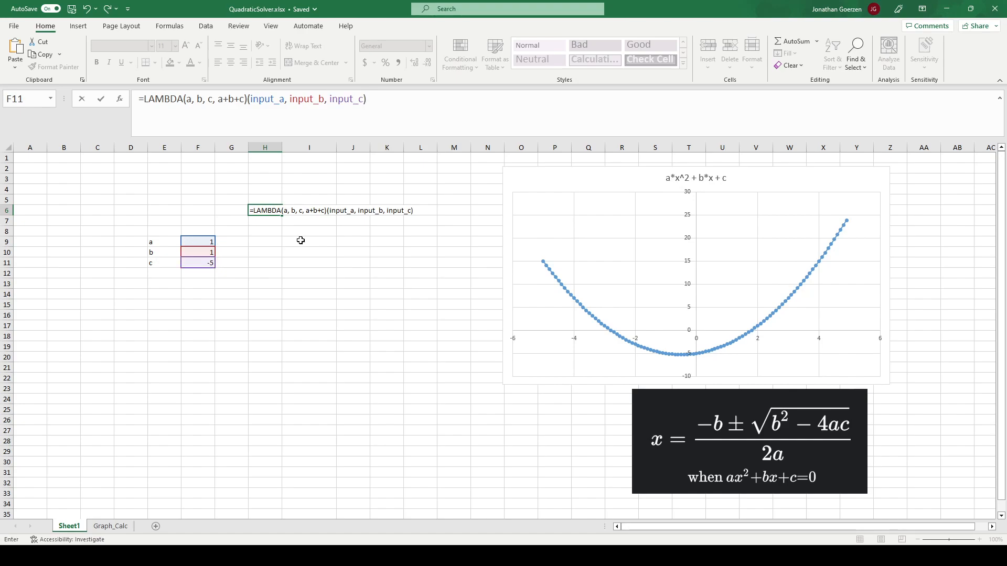
key(Return)
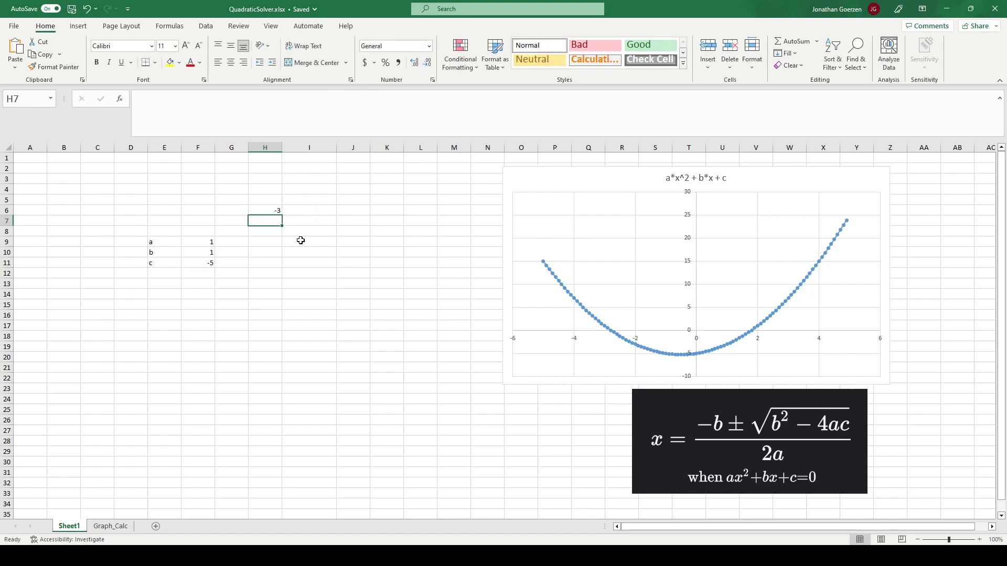
key(Up)
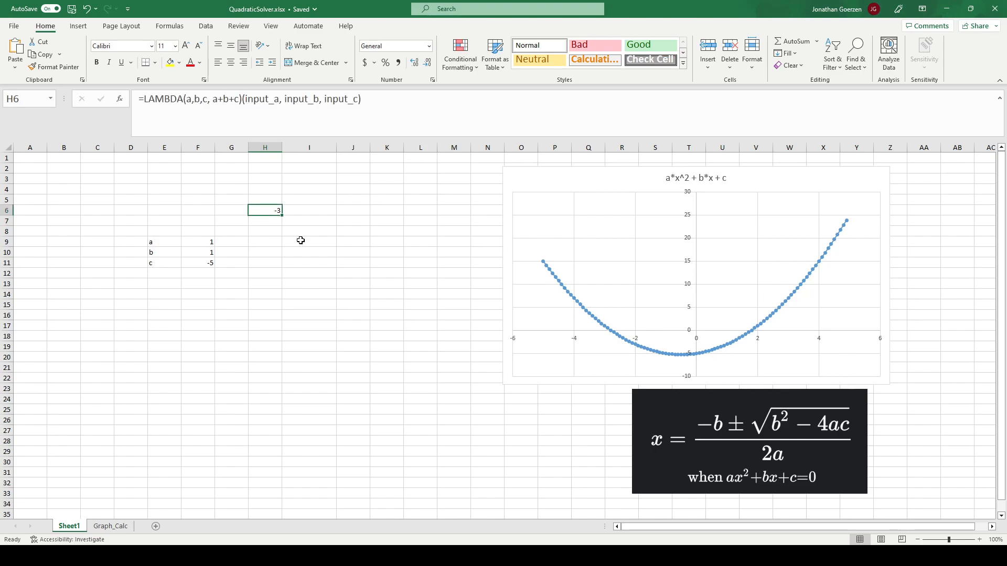
- Set the coefficient c in F11 to 2
click(207, 264)
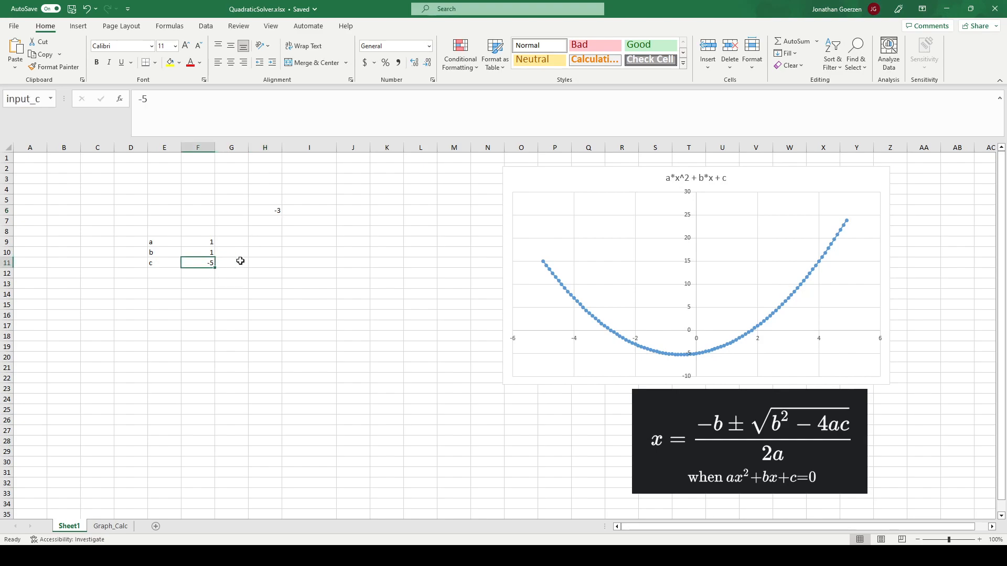
text(2)
key(Return)
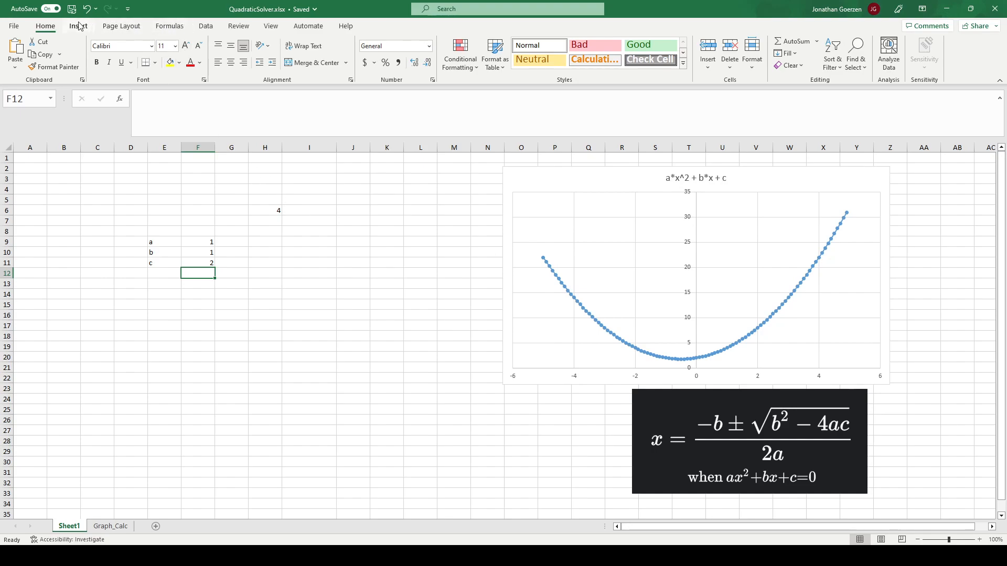
- View the data and chart on the Graph_Calc sheet and return to Sheet1
click(169, 26)
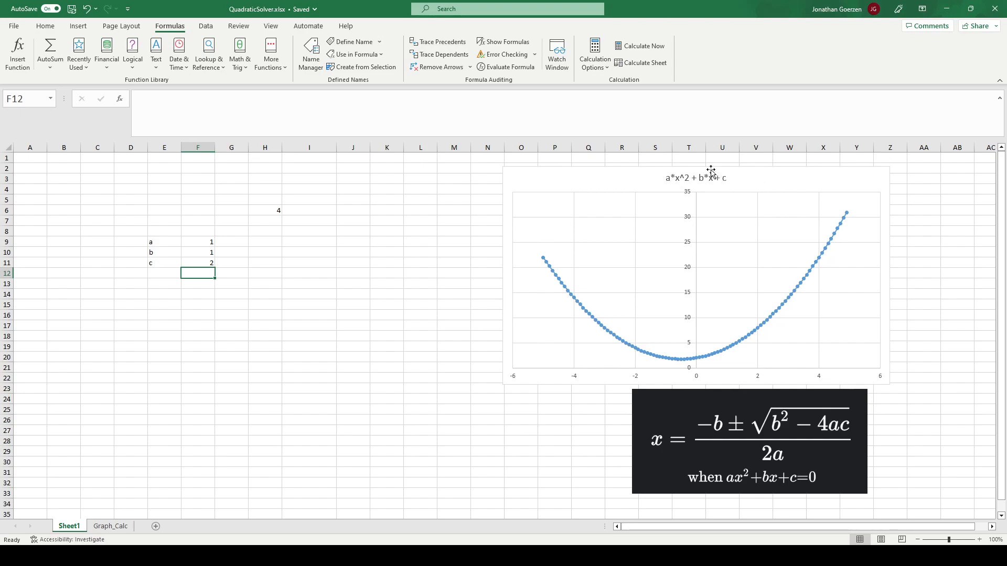
click(111, 526)
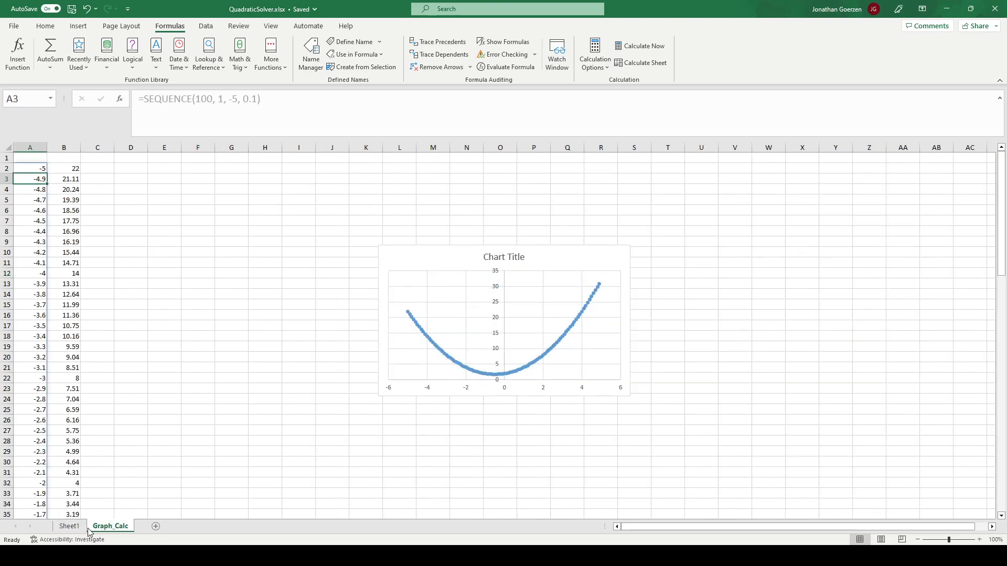
click(70, 526)
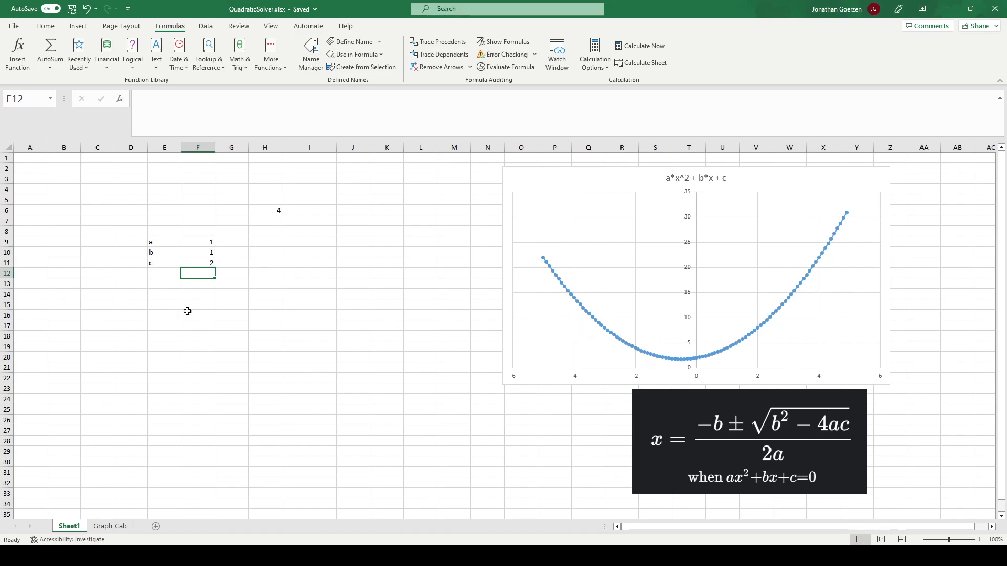
- Set the coefficient c in F11 to -5
click(194, 263)
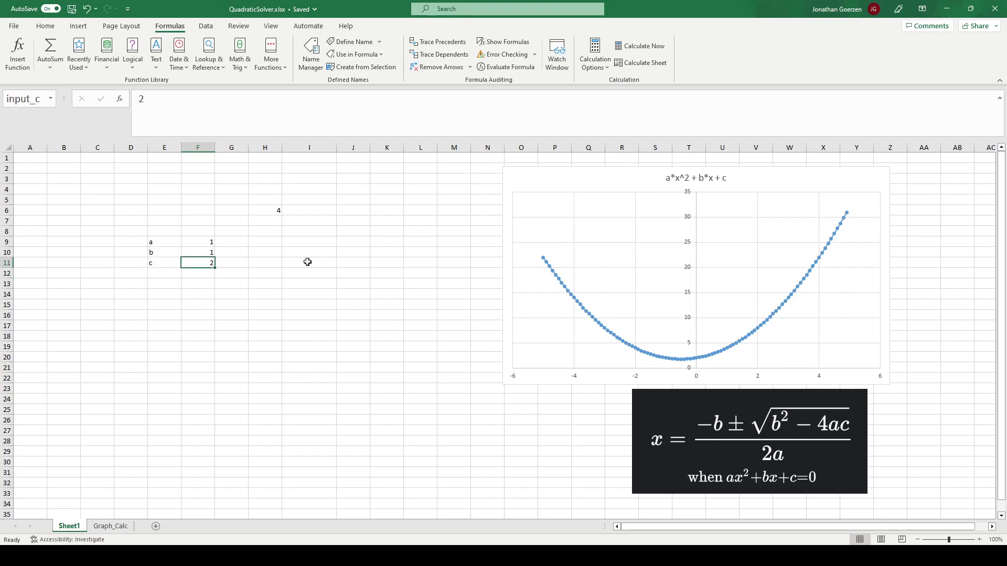
text(5)
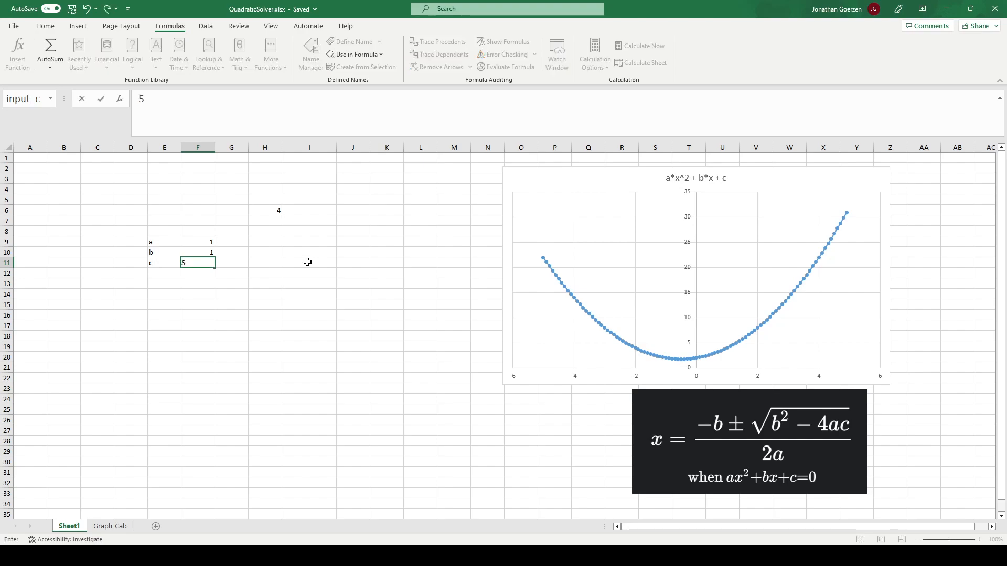
key(BackSpace)
text(-5)
key(Return)
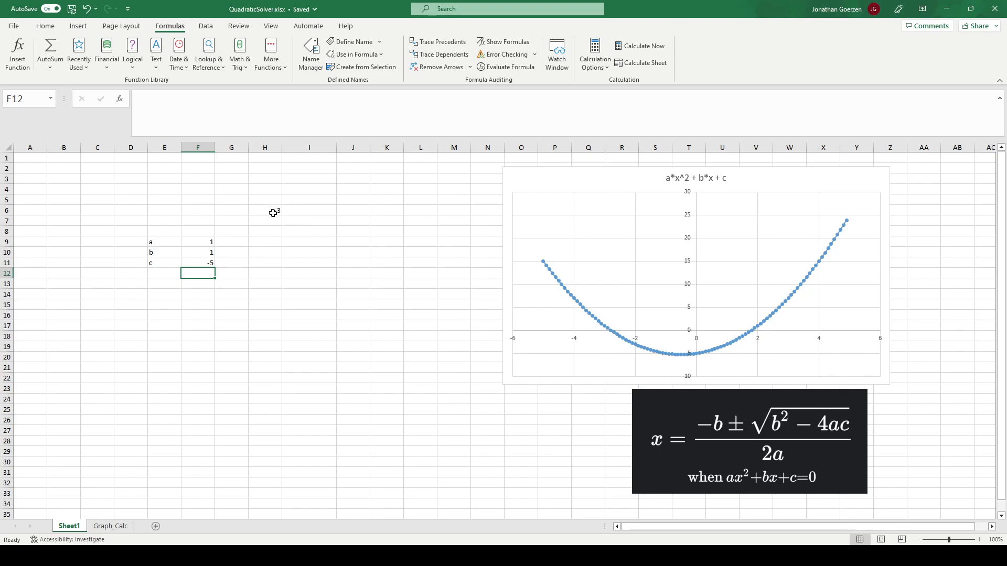
- Begin a formula in H9 with a LAMBDA taking a, b and c, and open a LET function on its second line
click(263, 243)
text(=)
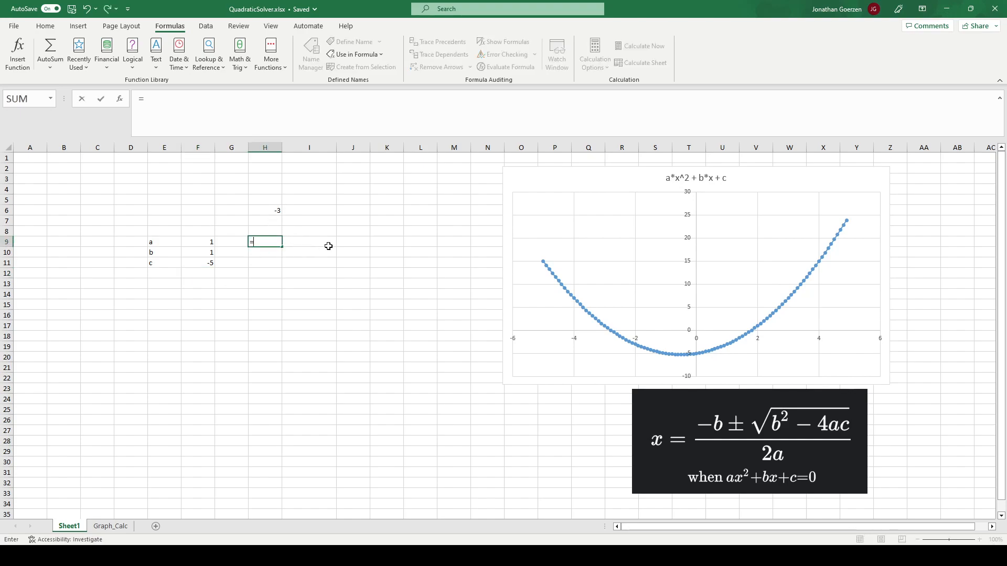
click(226, 119)
text(LAMBDA()
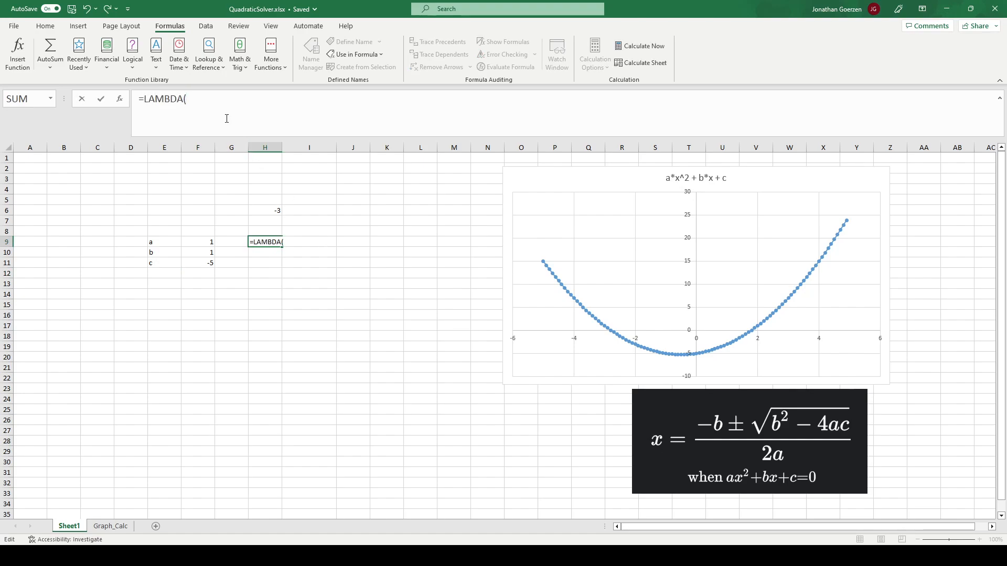
text(a, b, c,)
key(alt+Return)
text(LET()
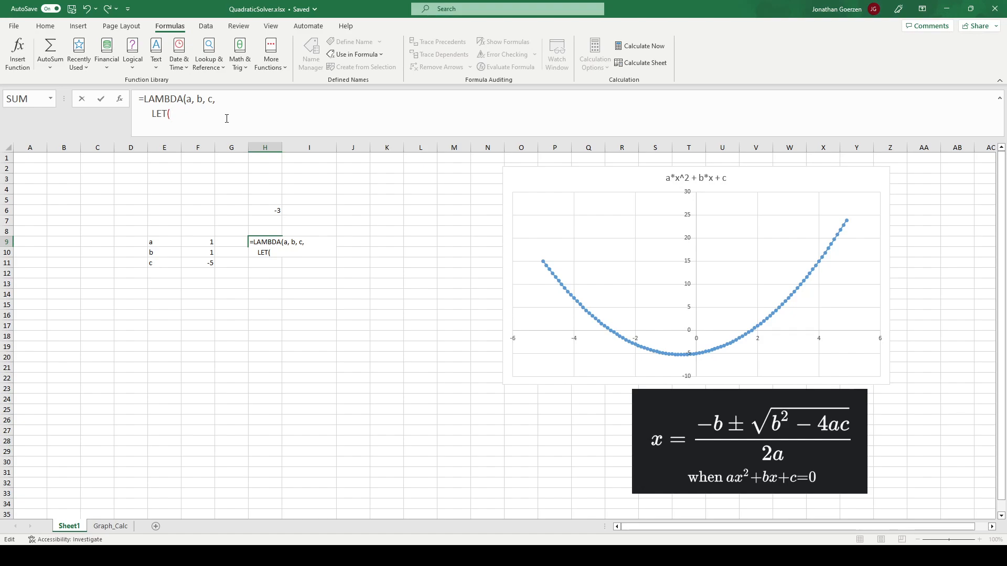
- Complete the placeholder LET as LET(test, 1, test) and start a new line below it in the H9 formula
text(test, 1, test))
key(alt+Return)
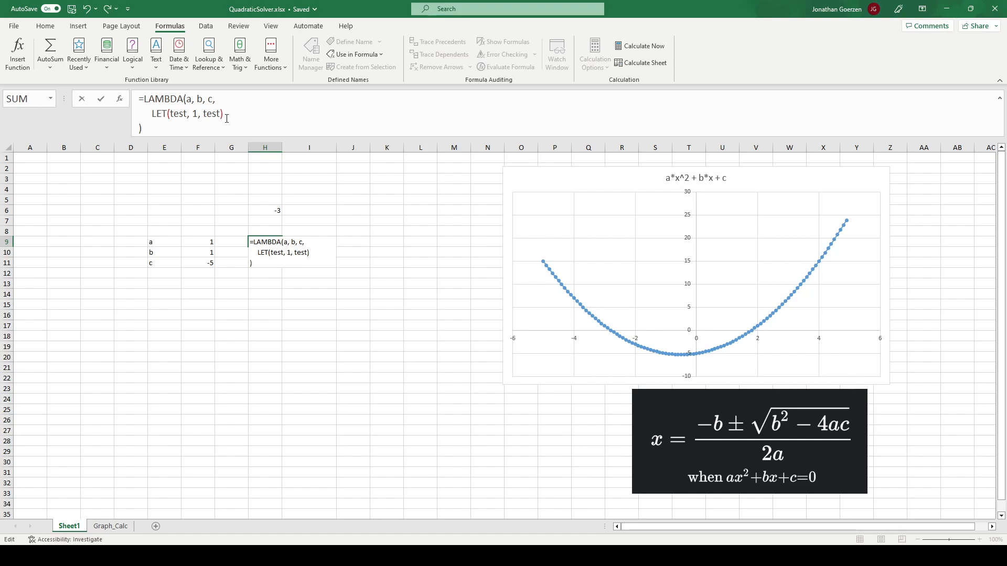
- Close the H9 LAMBDA, pass it input_a, input_b and input_c from F9:F11, and commit the formula
text()()
click(203, 242)
text(,)
click(198, 254)
text(,)
click(202, 263)
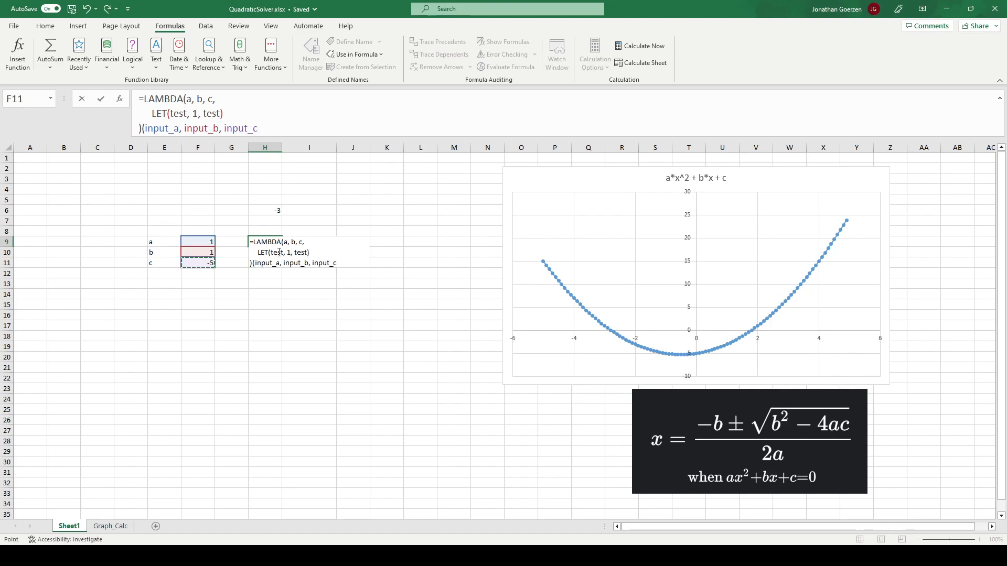
text())
drag(160, 113, 228, 110)
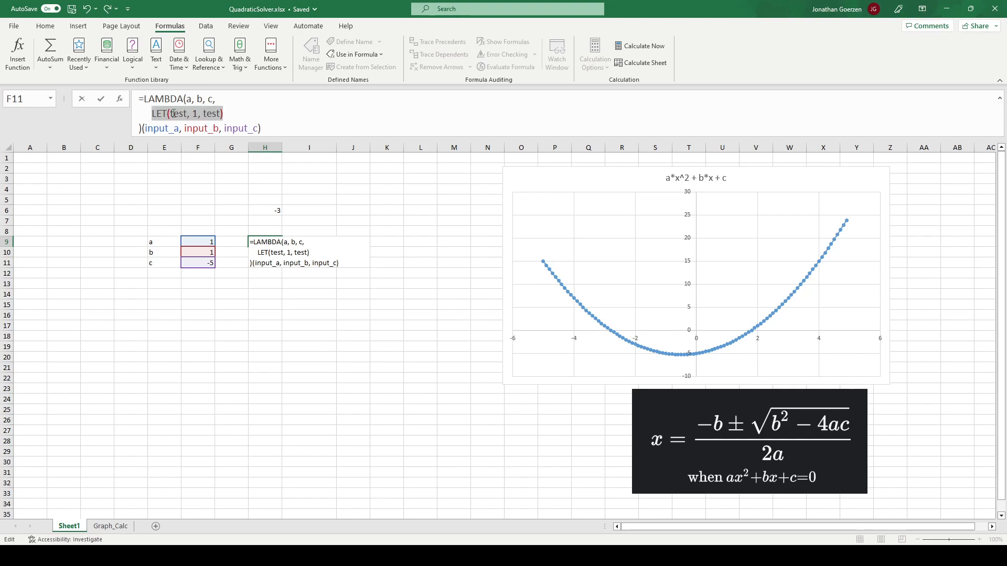
click(198, 114)
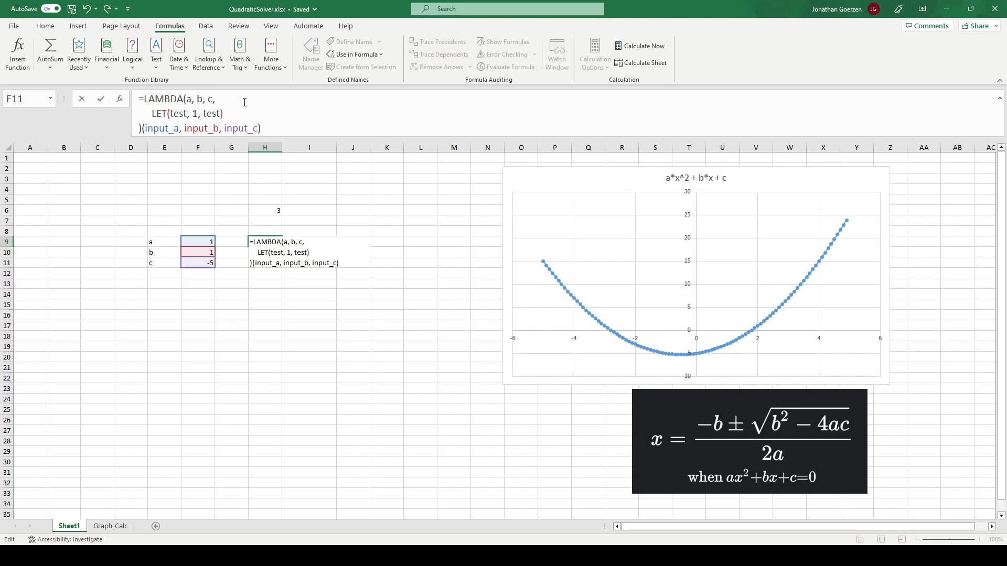
key(Return)
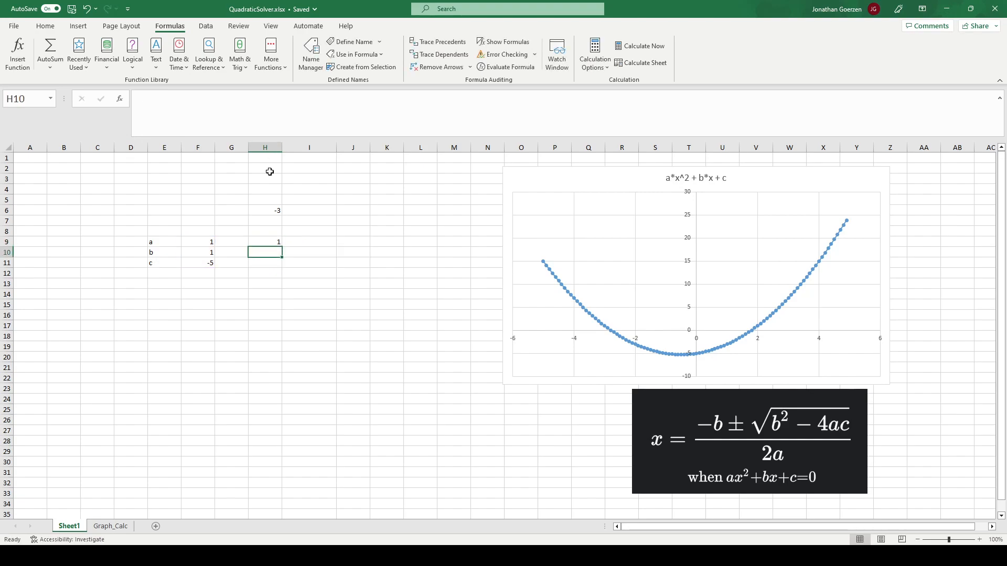
- In the H9 formula, remove the LET's final test argument, add line breaks before its closing parenthesis, and enlarge the formula area to show every line
click(268, 238)
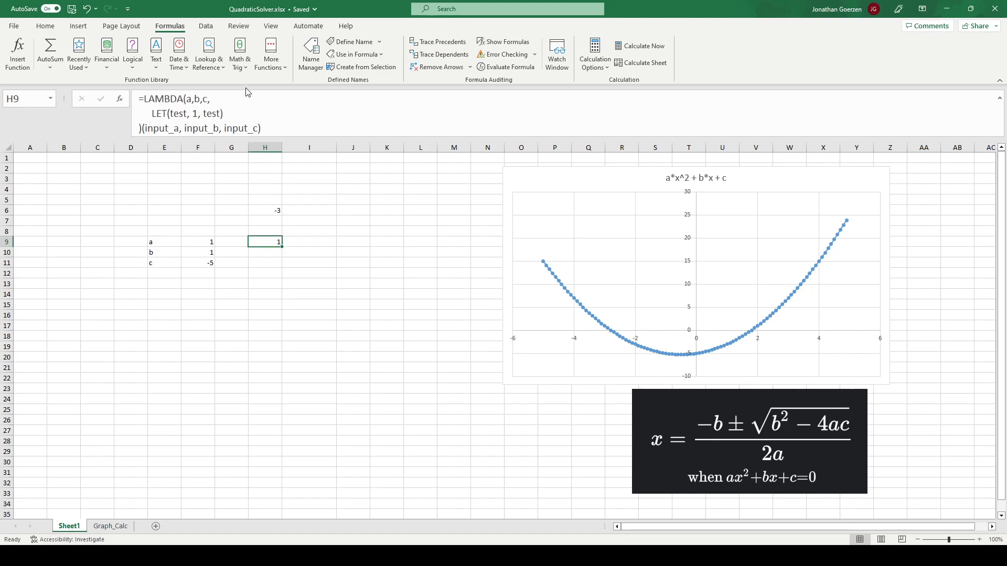
double_click(212, 114)
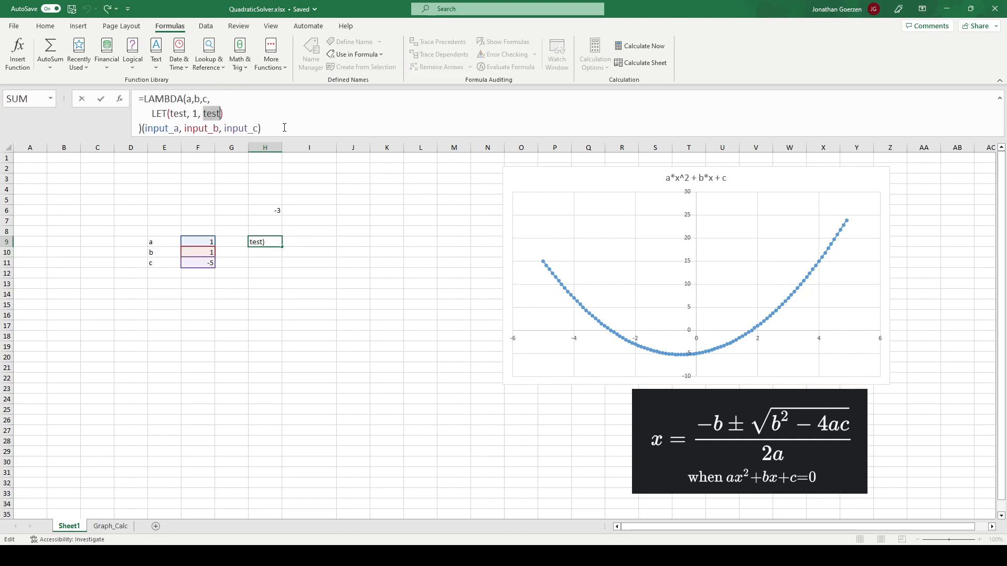
key(BackSpace)
key(alt+Return)
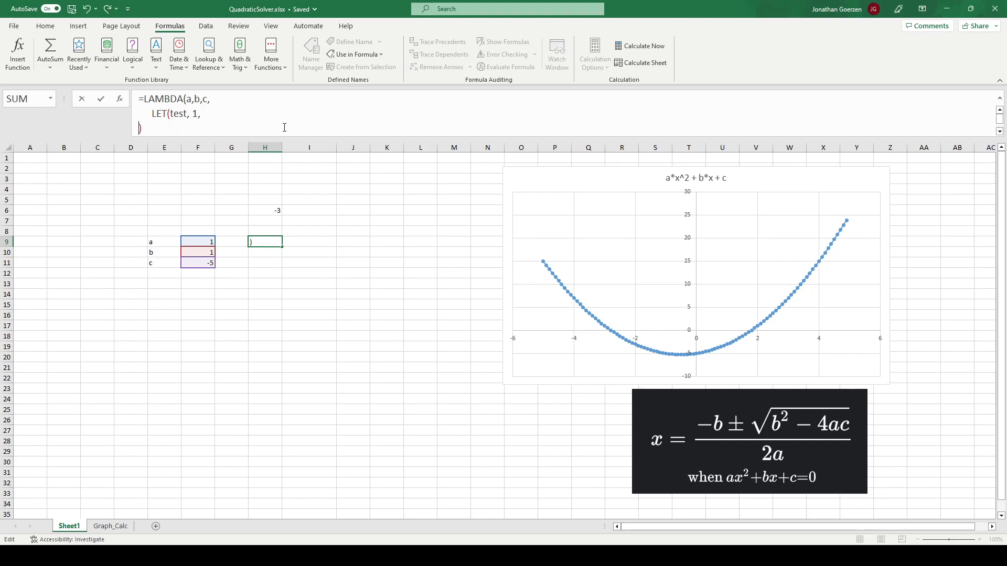
key(alt+Return)
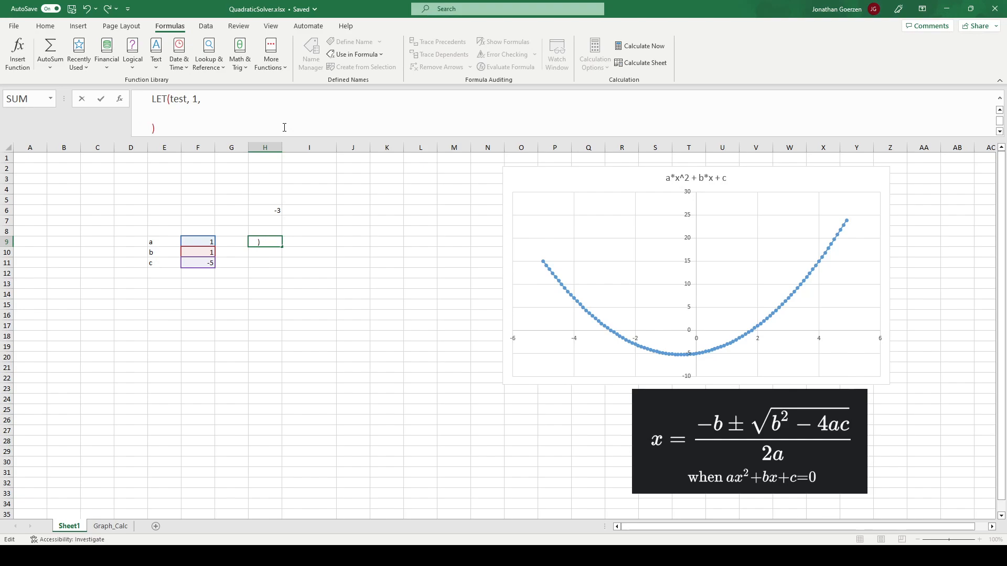
drag(311, 137, 309, 191)
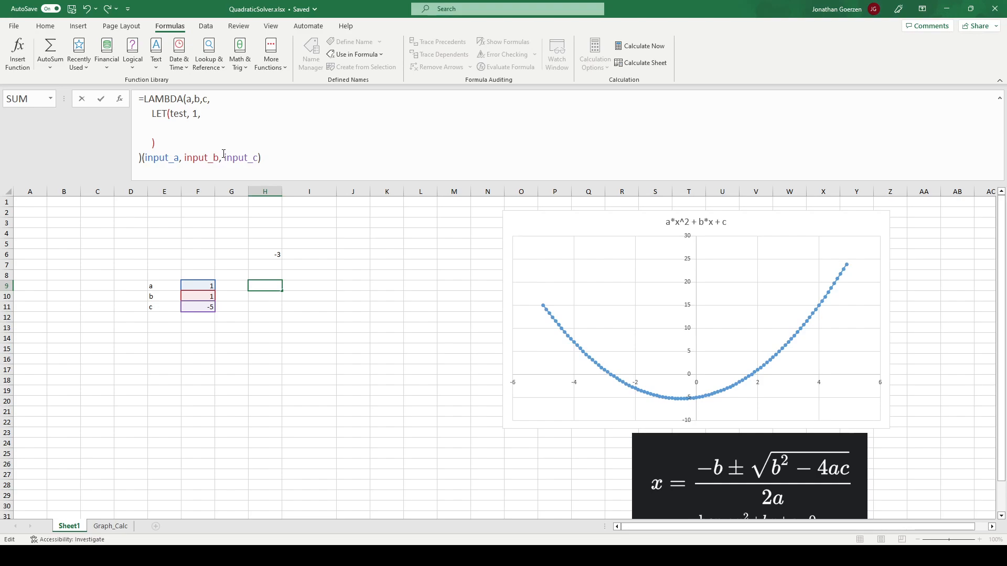
- In the H9 formula, enter the quadratic numerator (-b + SQRT(b^2 - 4*a*c)) as the LET's result
text(()
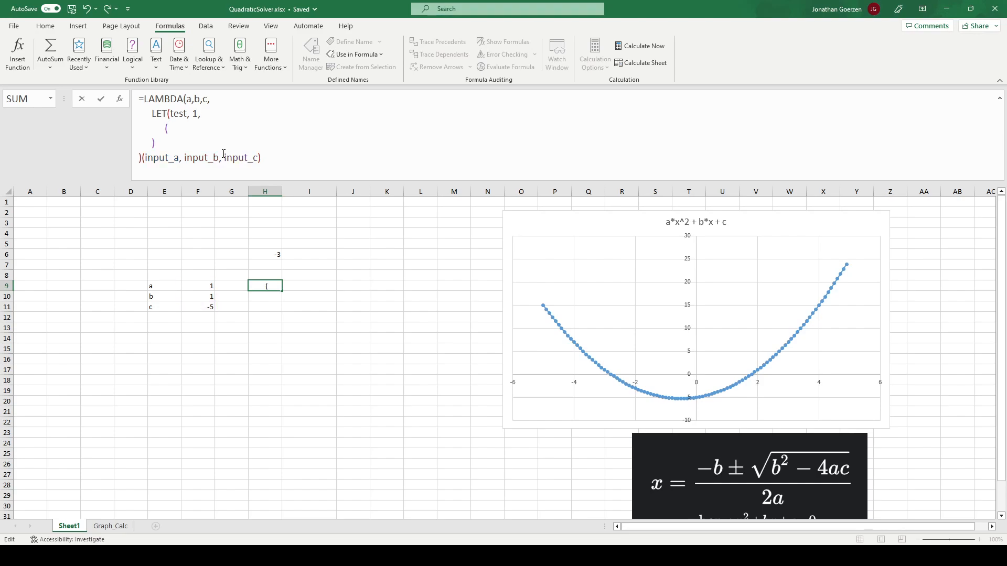
text(-b)
text( +)
text( SQRT()
text(b^2 - )
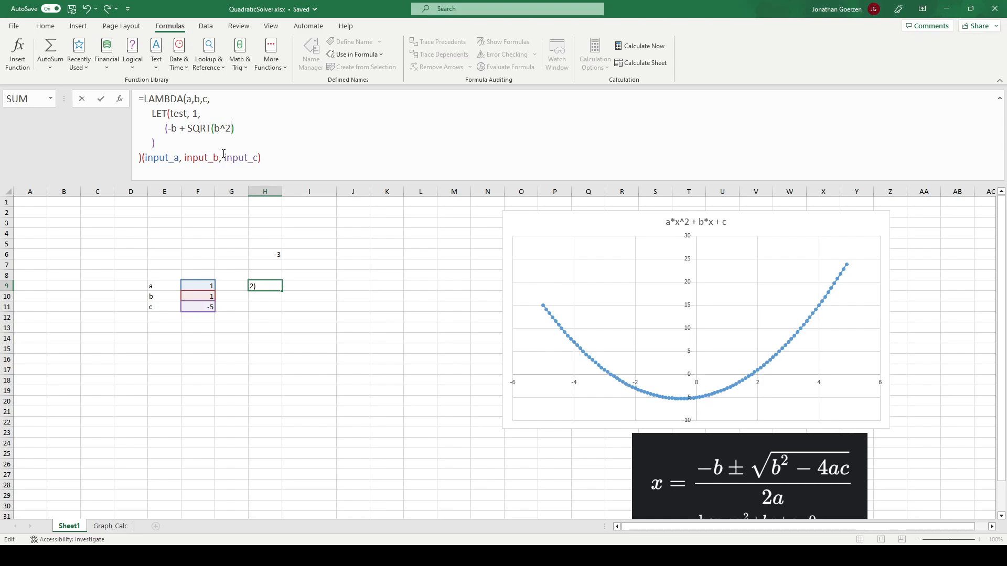
text(4*a*)
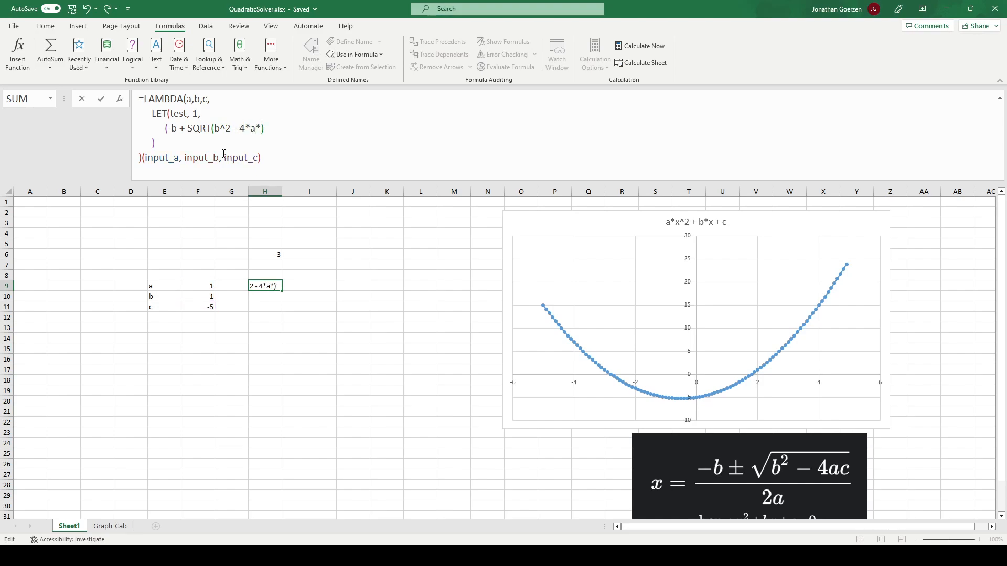
text(c)
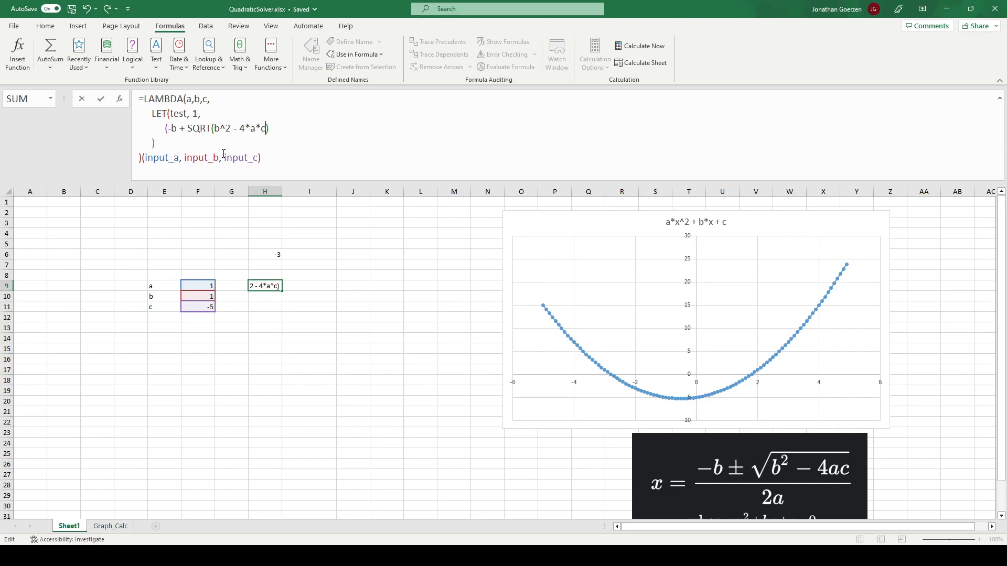
text())
- Divide the numerator in the H9 formula by (2*a) and commit the formula
click(271, 121)
text(/(2*a))
key(Return)
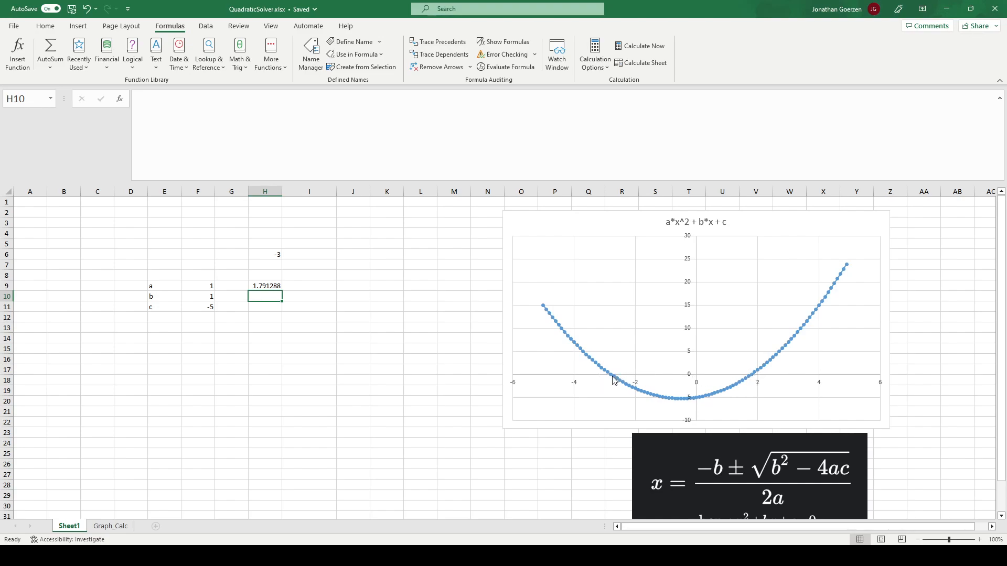
- Change the sign before SQRT to minus in the H9 formula and commit it
click(268, 286)
click(189, 128)
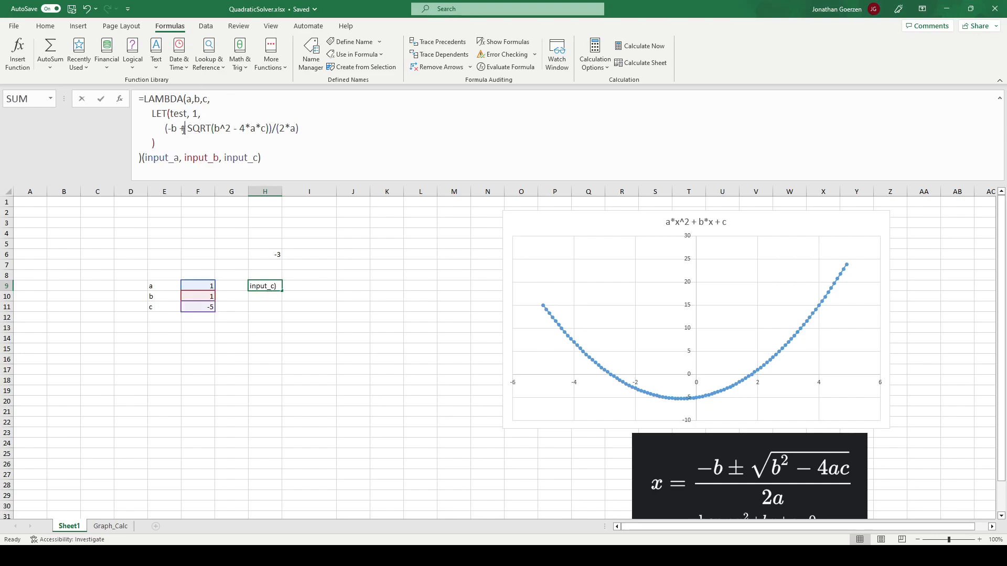
key(BackSpace)
text(-)
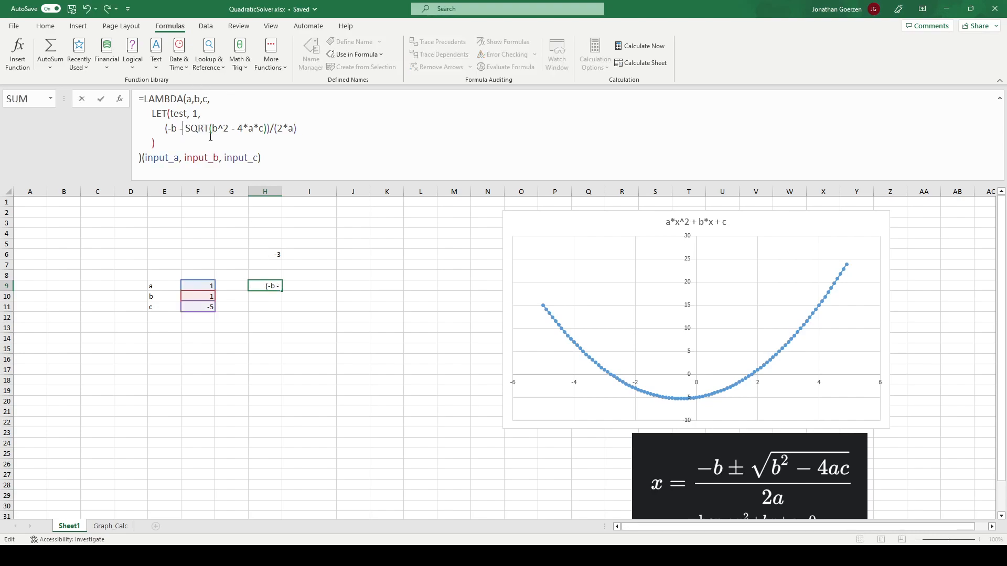
key(Return)
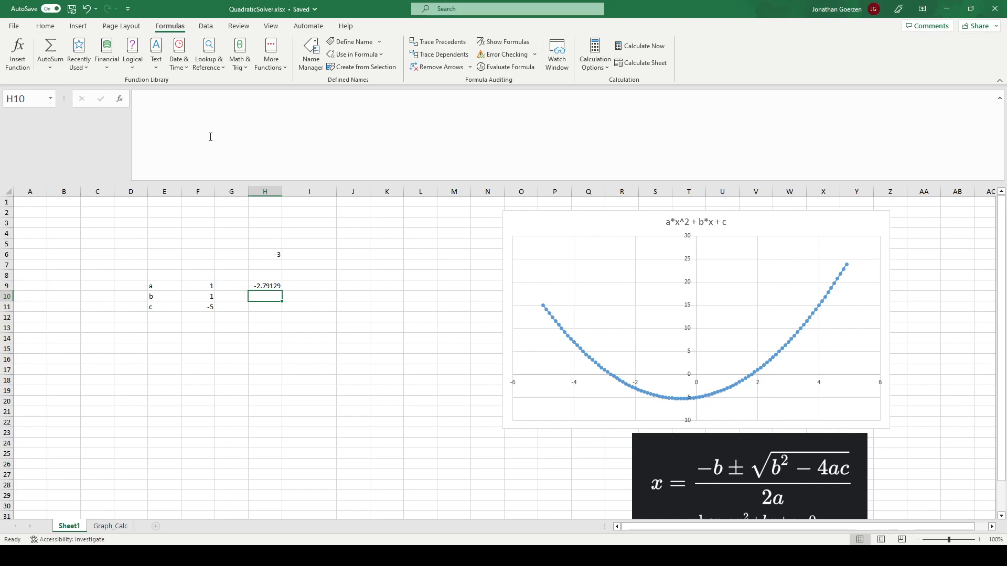
- Reopen the H9 formula and change the sign before SQRT back to plus
key(Up)
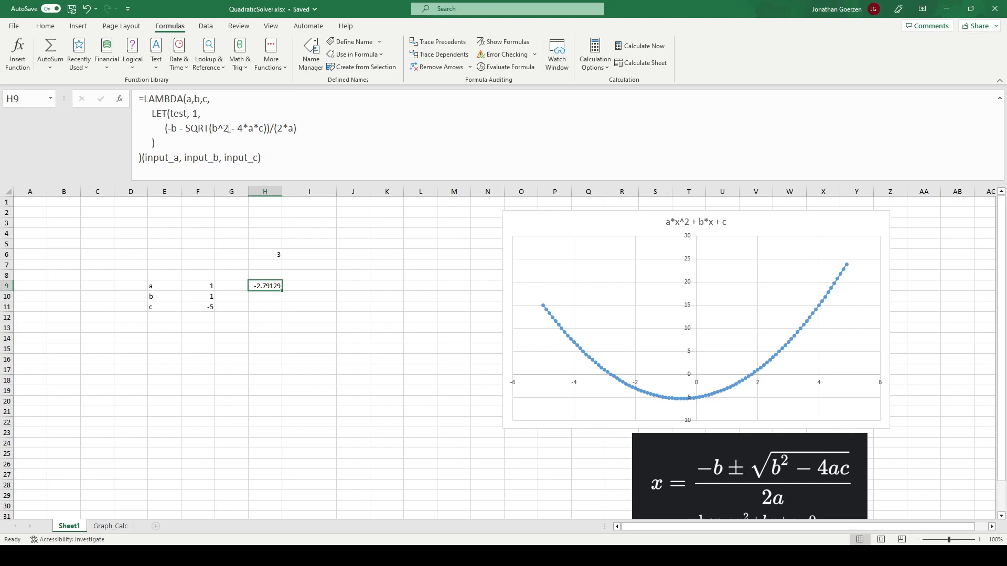
click(181, 129)
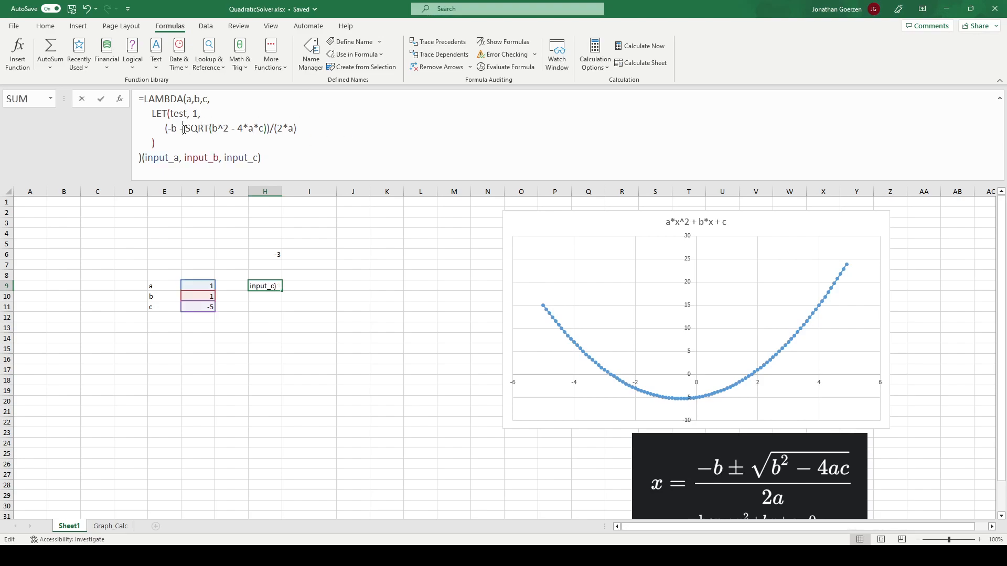
key(BackSpace)
text(+)
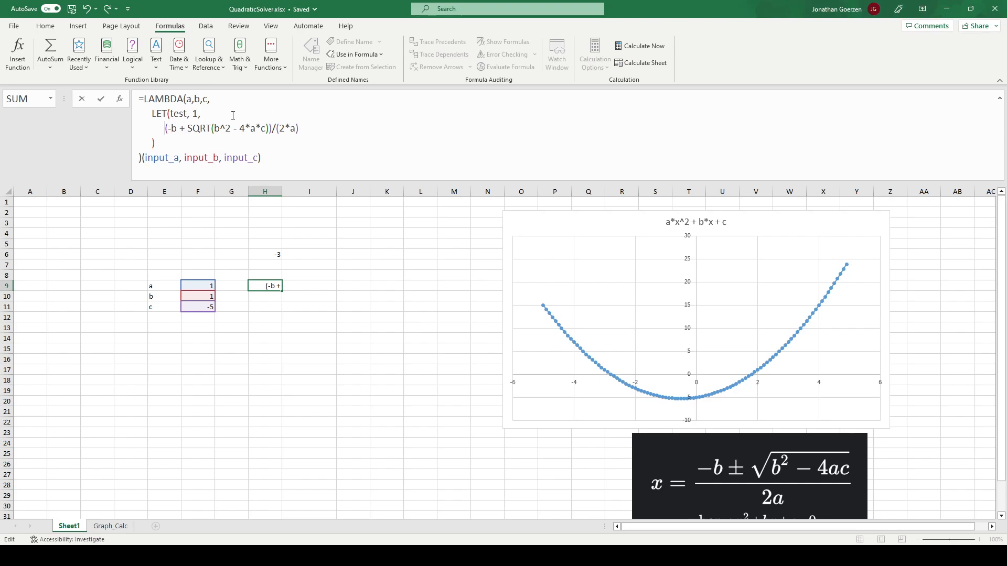
- Wrap the H9 root expression in VSTACK, with a copy of the whole expression as the second argument
text(VSTACK)
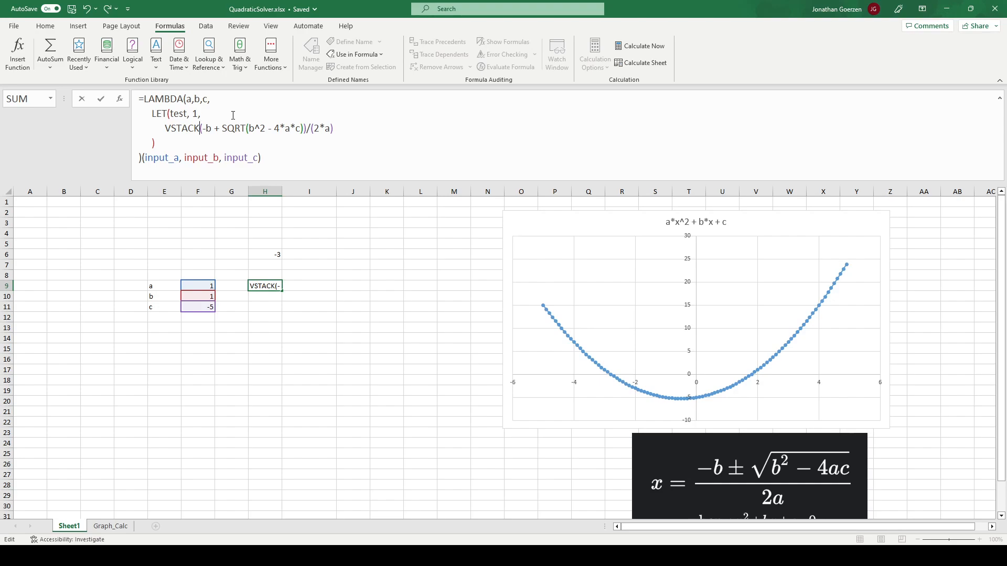
text(()
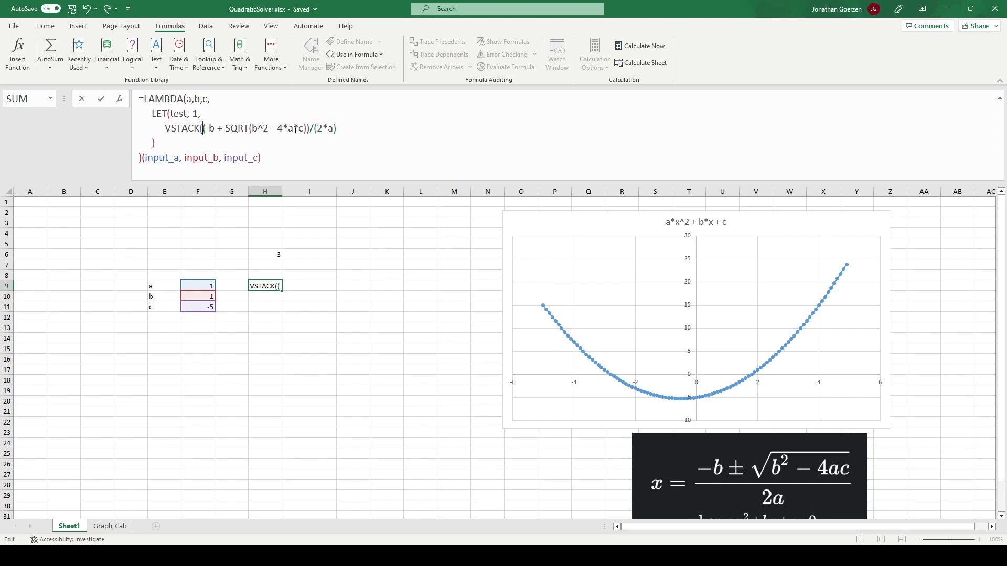
drag(340, 122, 204, 128)
key(ctrl+c)
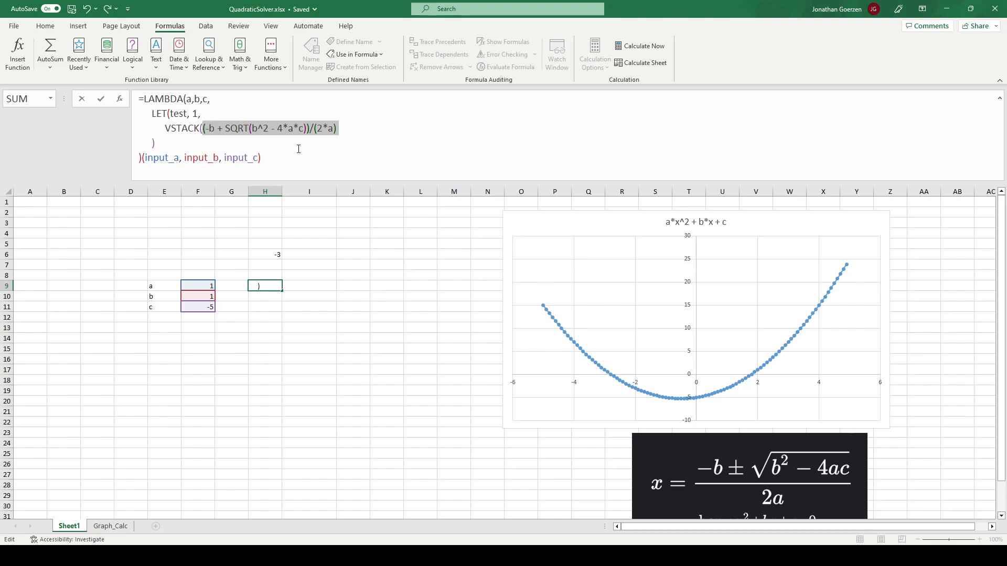
click(364, 127)
text(,)
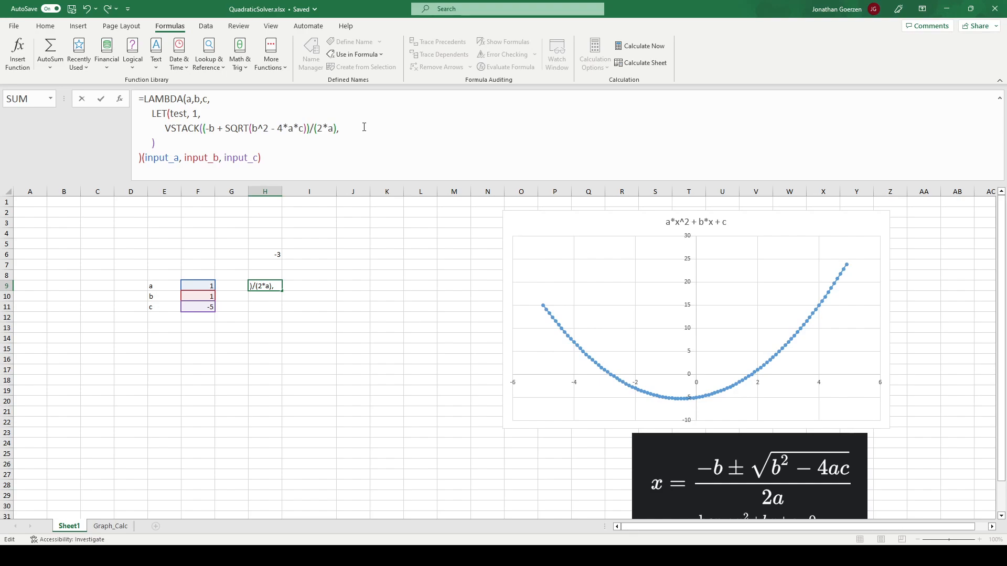
key(ctrl+v)
text())
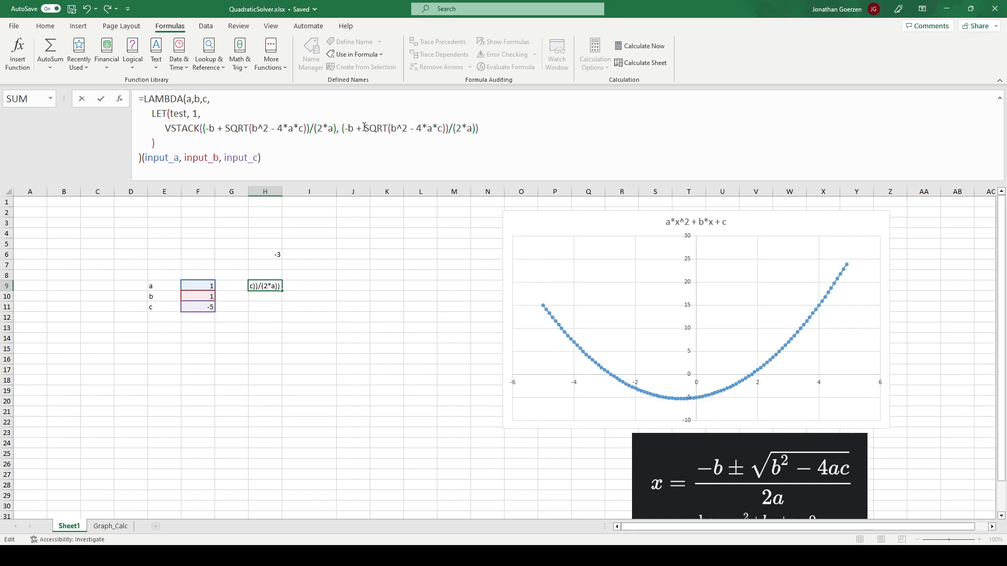
- Change the sign before SQRT to minus in the second VSTACK argument and commit the H9 formula
click(362, 129)
key(BackSpace)
text(-)
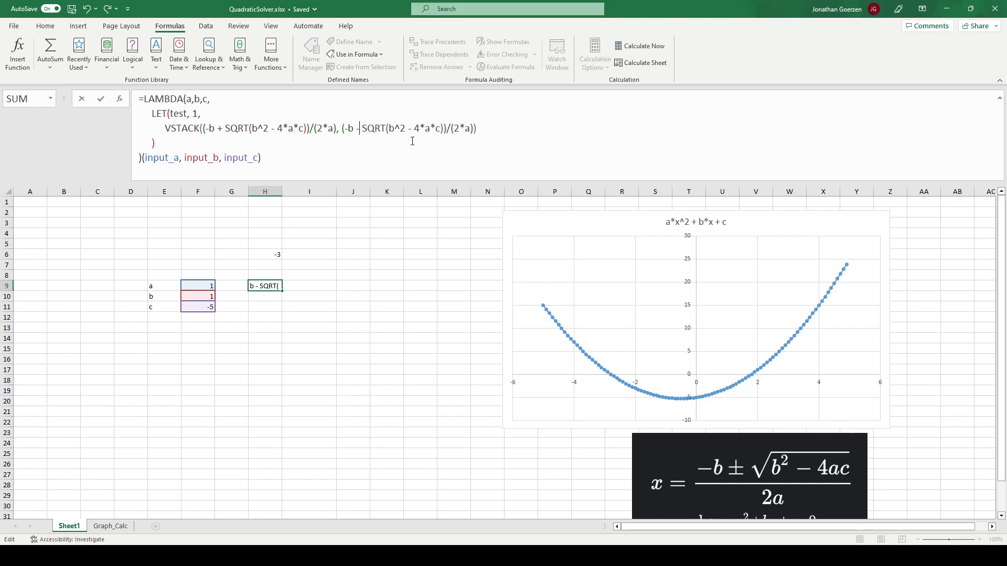
key(Return)
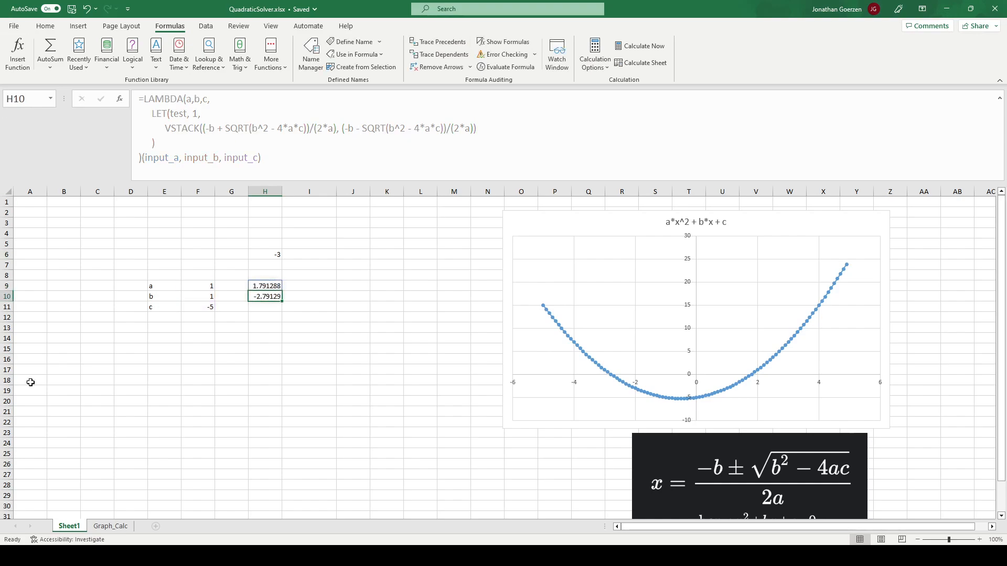
click(324, 287)
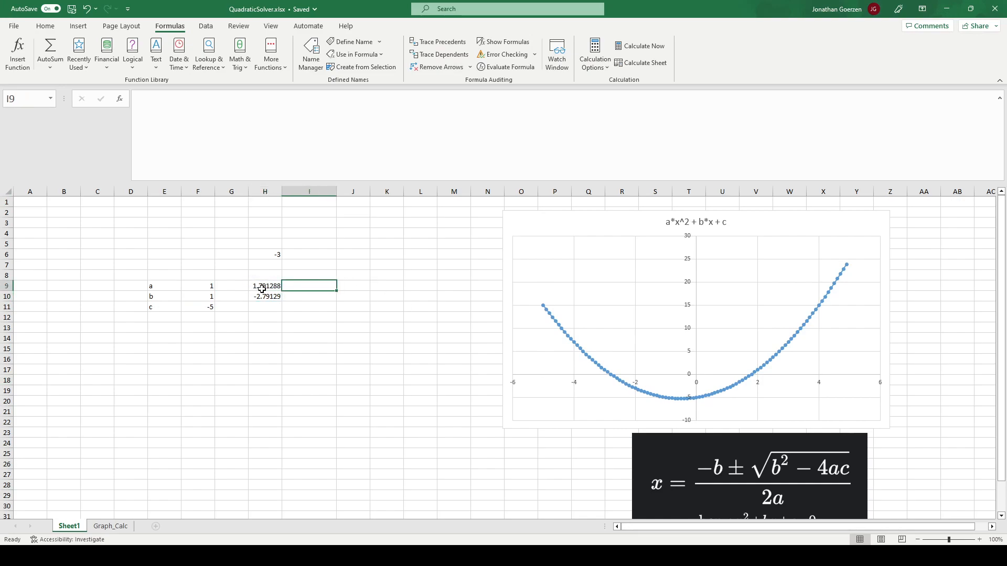
click(263, 289)
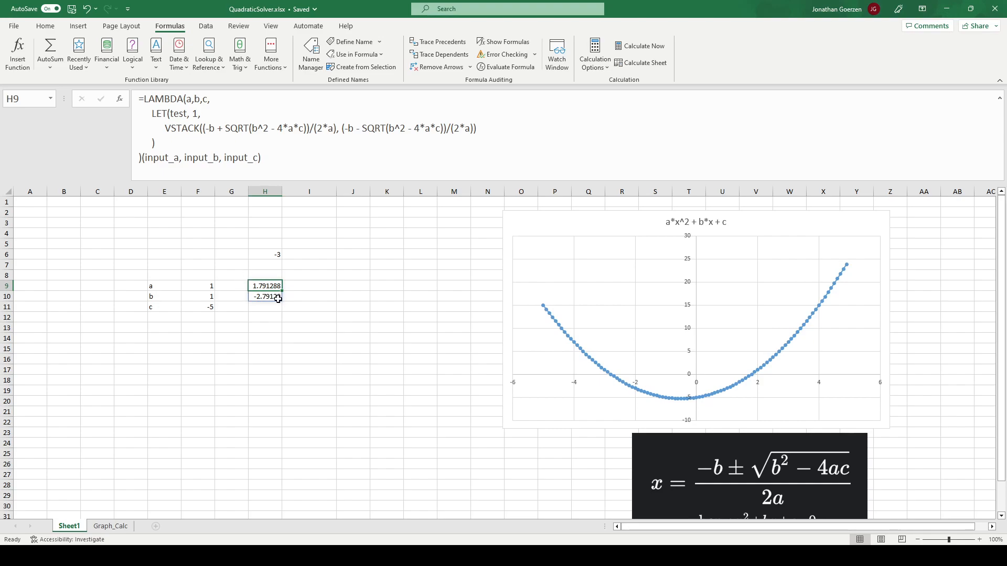
click(303, 288)
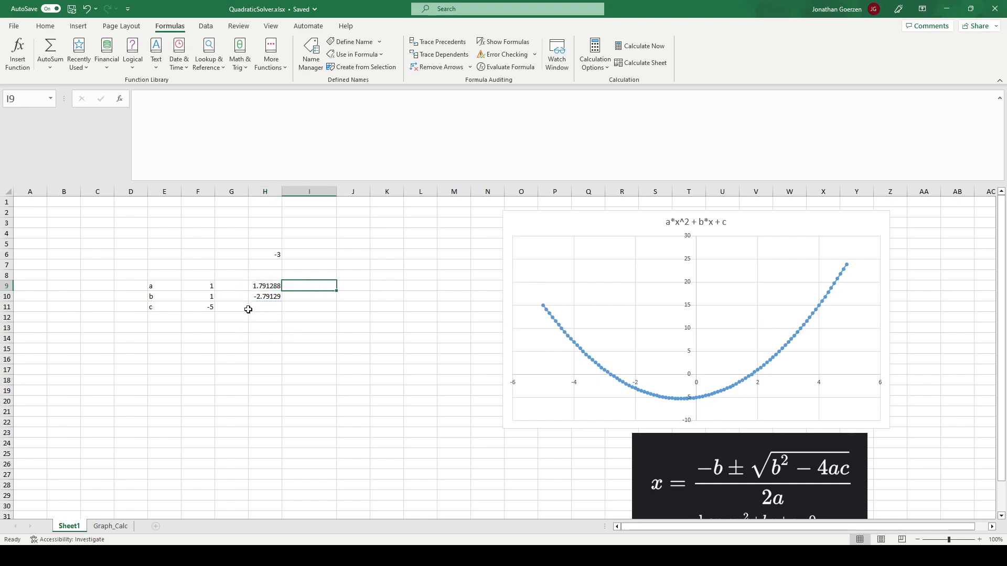
- Test the solver by setting coefficient a in F9 to 2 and then to 5
click(209, 287)
text(2)
key(Return)
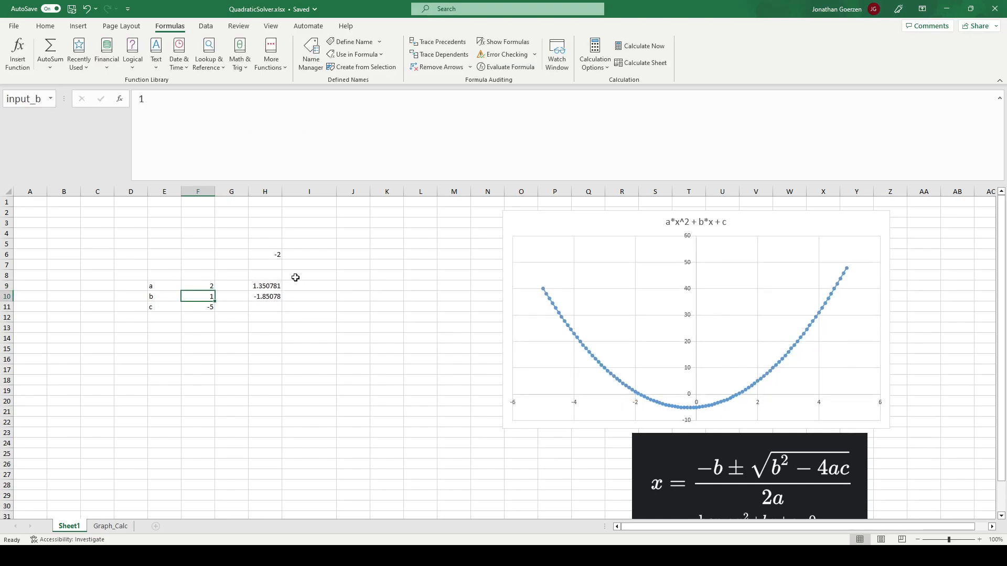
key(Up)
text(5)
key(Return)
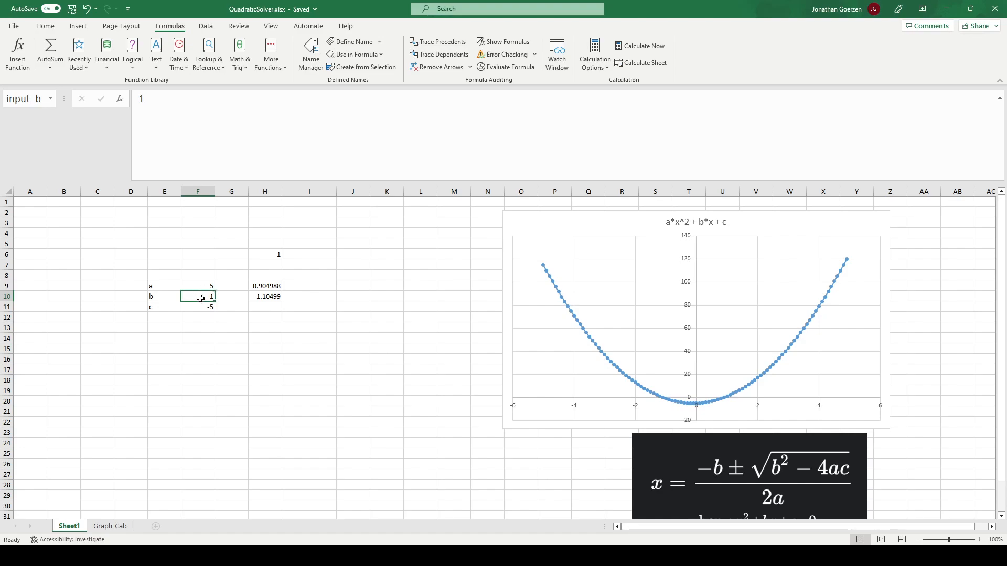
- Set coefficient a in F9 back to 1
click(212, 286)
text(1)
key(Return)
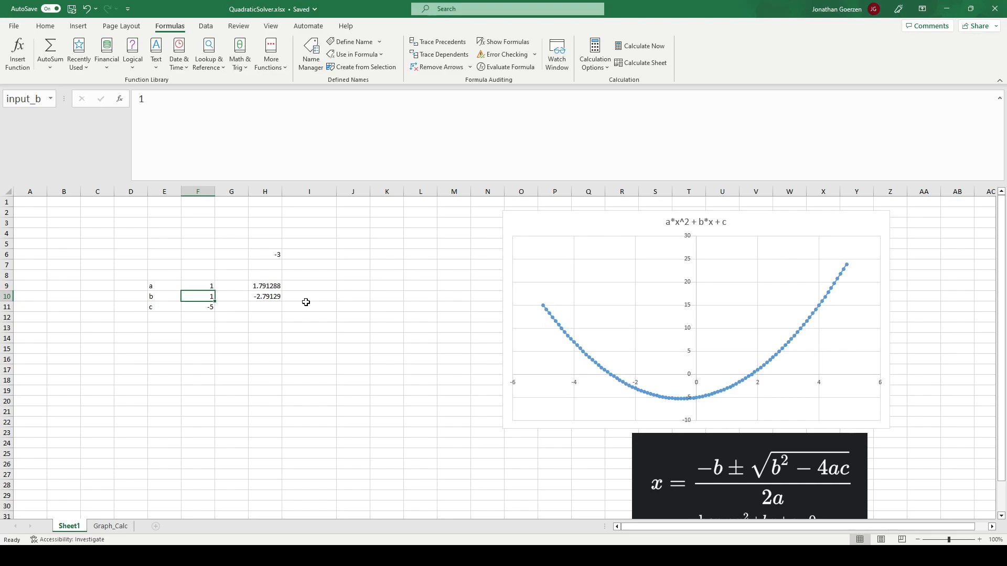
- Set coefficient c in F11 to 4 to test an equation without real roots
click(203, 306)
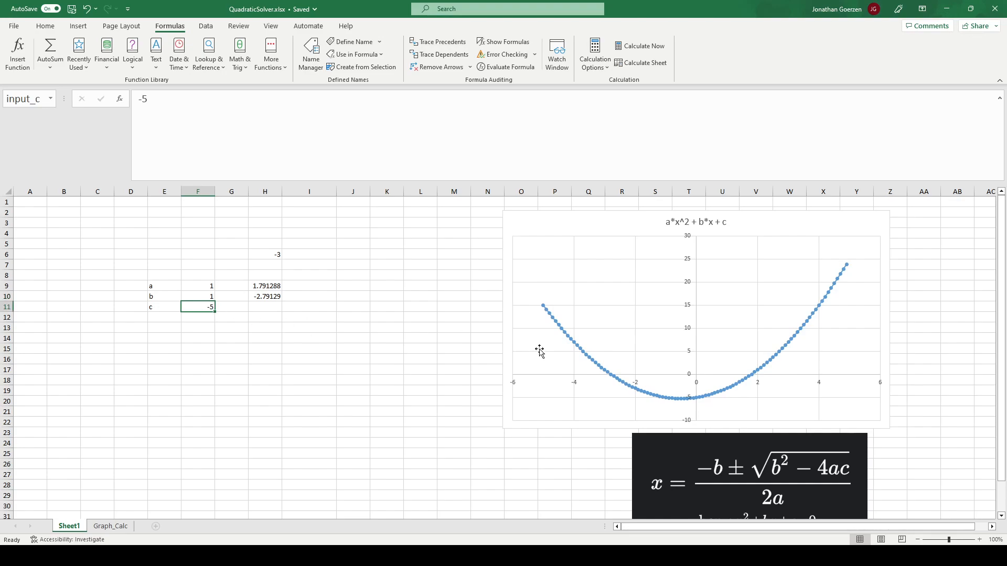
text(4)
key(Return)
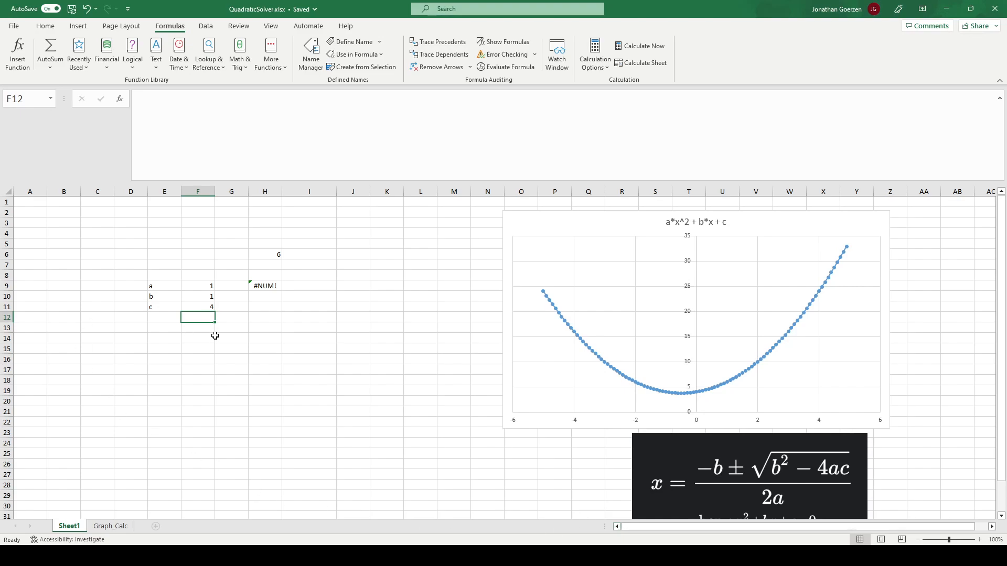
- Cut the VSTACK expression out of the H9 formula, leaving an empty line before the LET's closing parenthesis
click(267, 287)
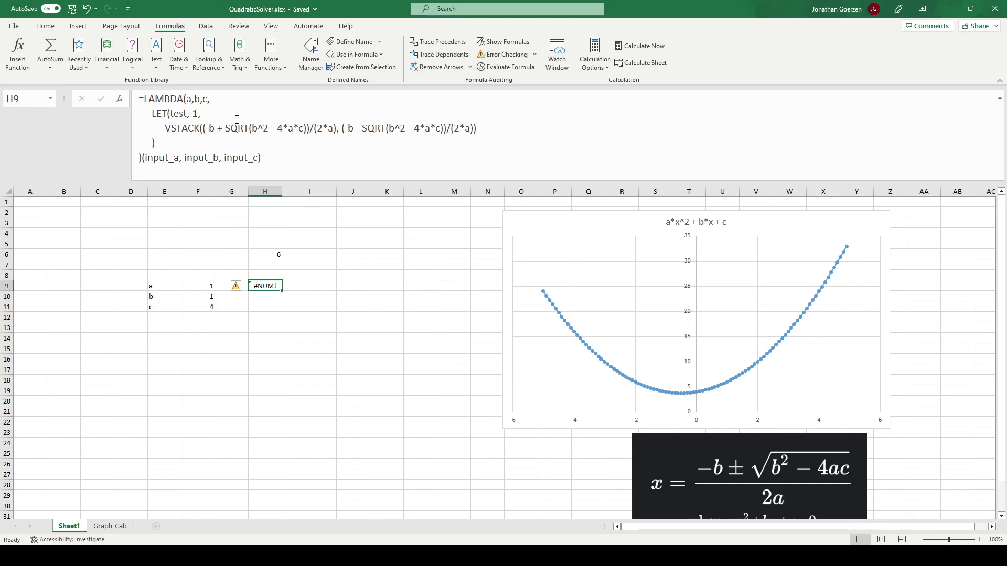
drag(478, 131, 165, 128)
key(ctrl+x)
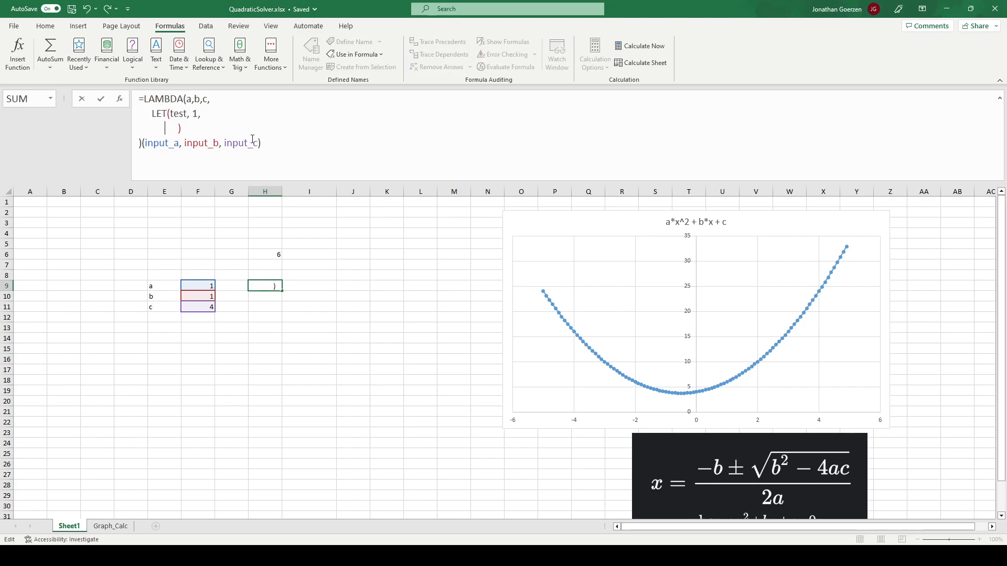
key(alt+Return)
key(Home)
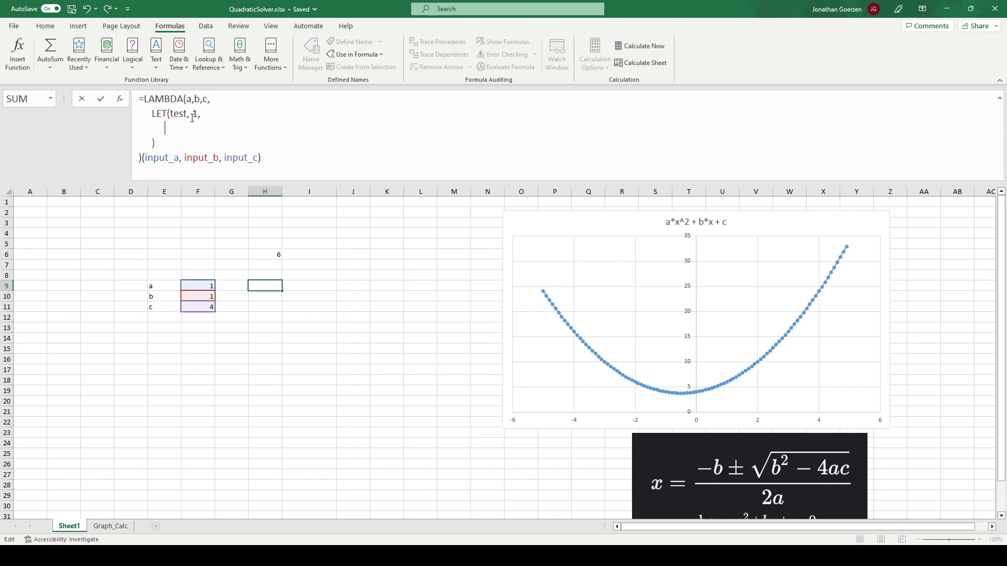
- Define a LET variable determinant as b^2-4*a*c in the H9 formula and start a new line below it
text(determinant, b^2)
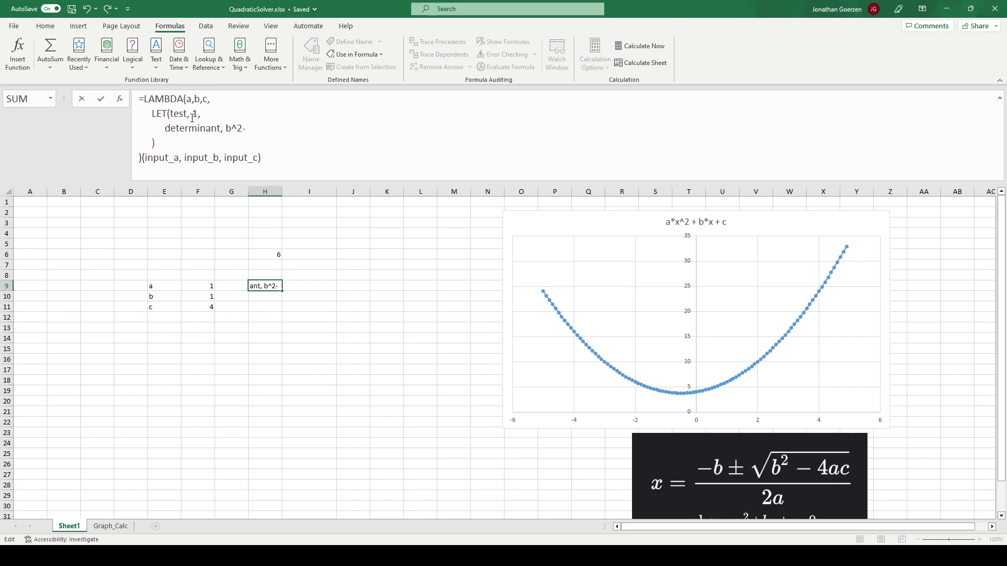
text(-4*a*c,)
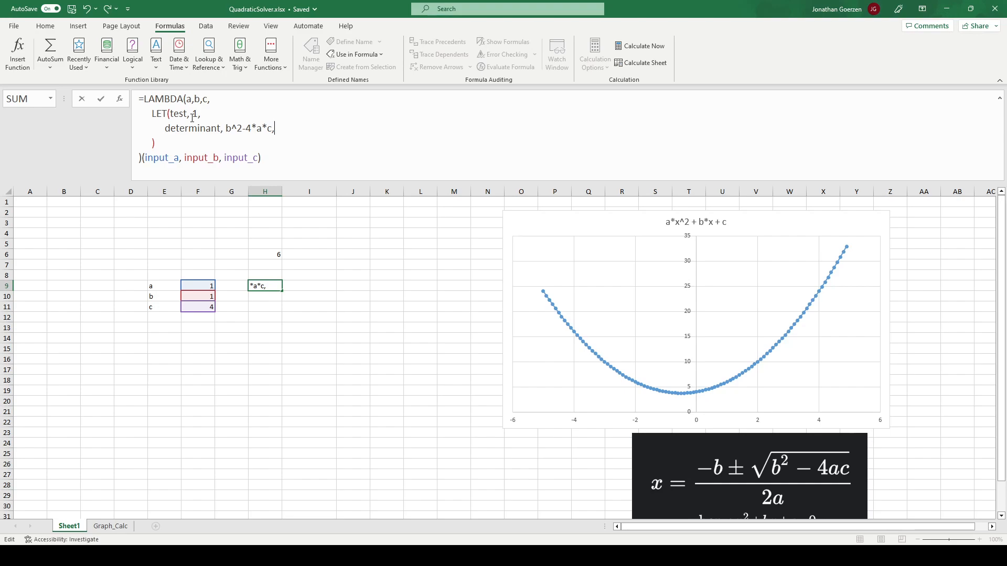
key(alt+Return)
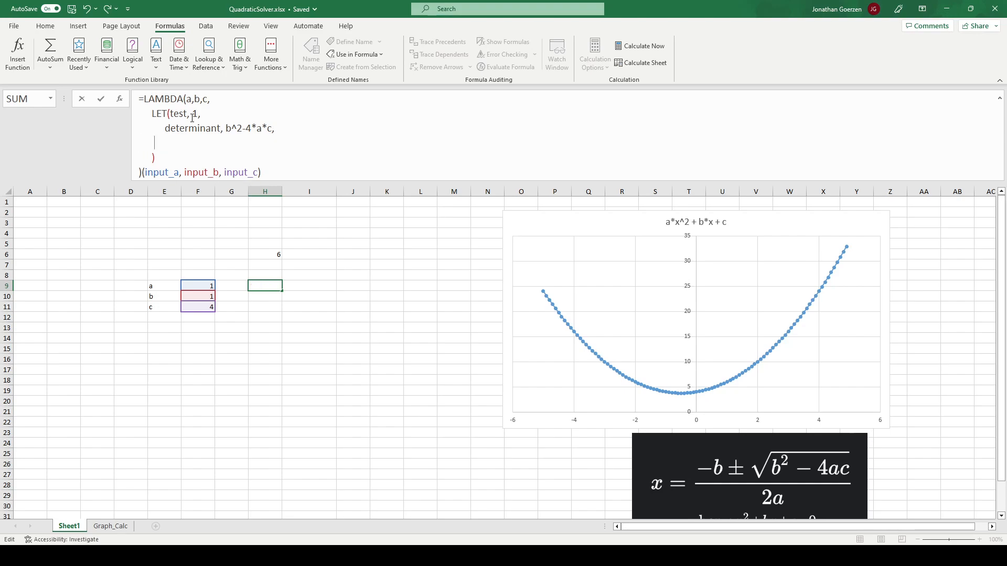
- Define a LET variable realPart as -b/(2*a) in the H9 formula and start a new line below it
text(realPart,)
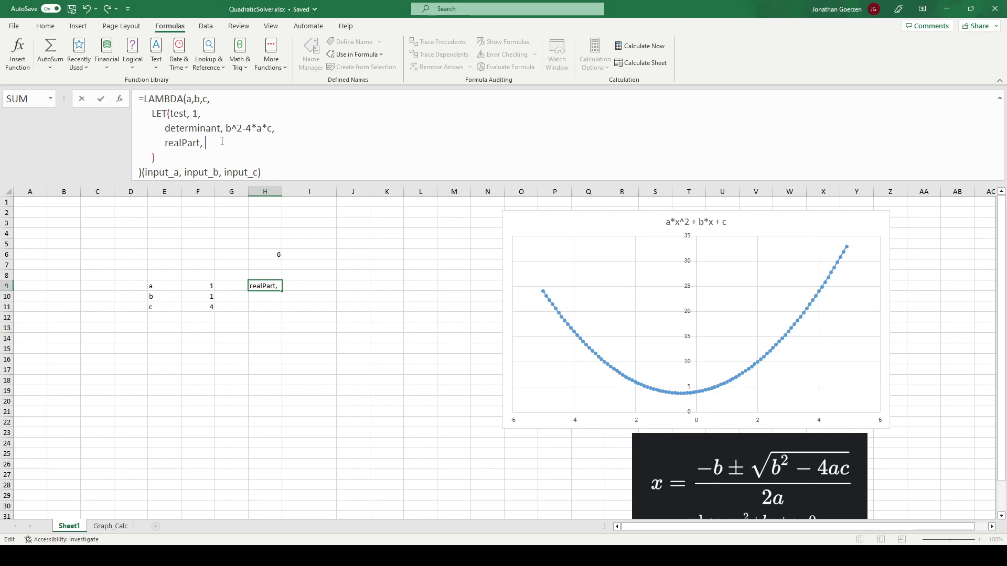
text(-b/2)
key(Left)
text(()
key(Right)
text(*a),)
key(alt+Return)
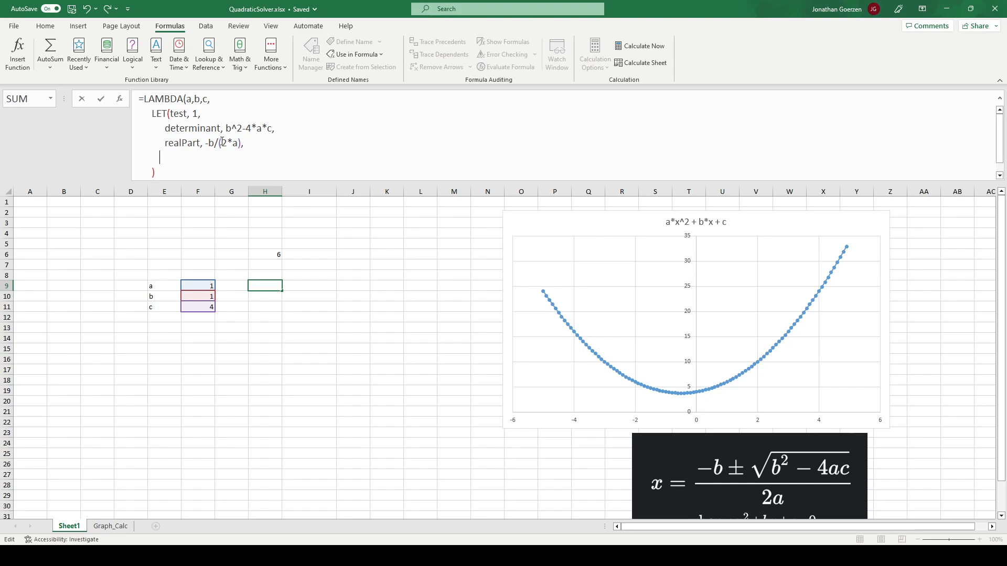
- Define a LET variable complexPart as SQRT(determinant)/(2*a) in the H9 formula
text(complexPart, )
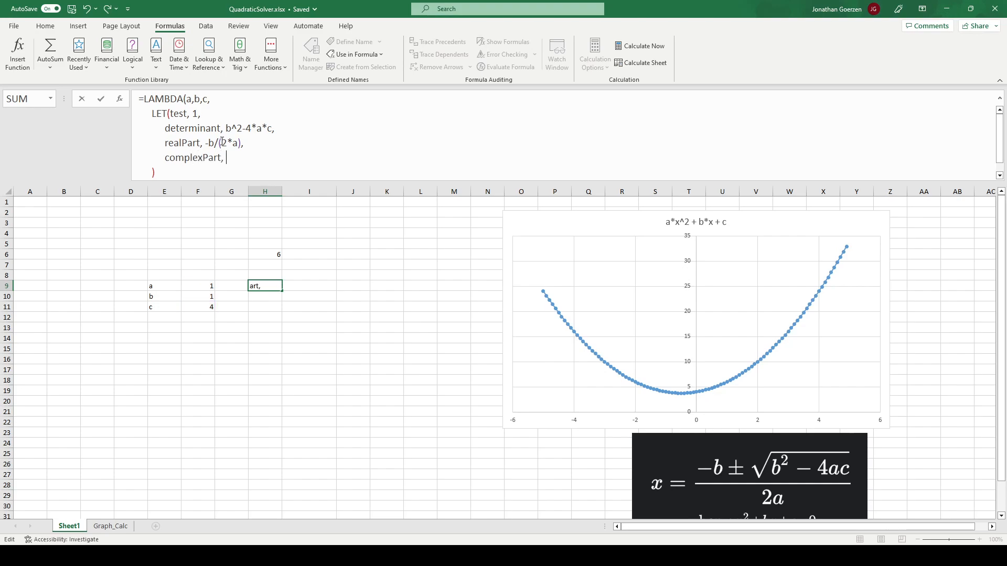
text(Sar)
key(BackSpace)
key(BackSpace)
text(qr)
key(Tab)
text(determinant)/(2)
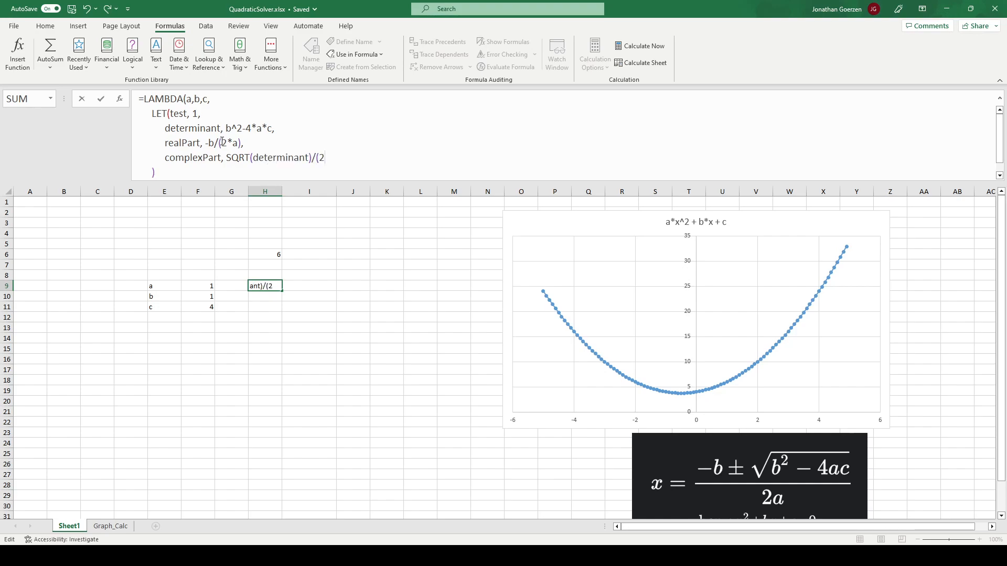
text(*a))
text(,)
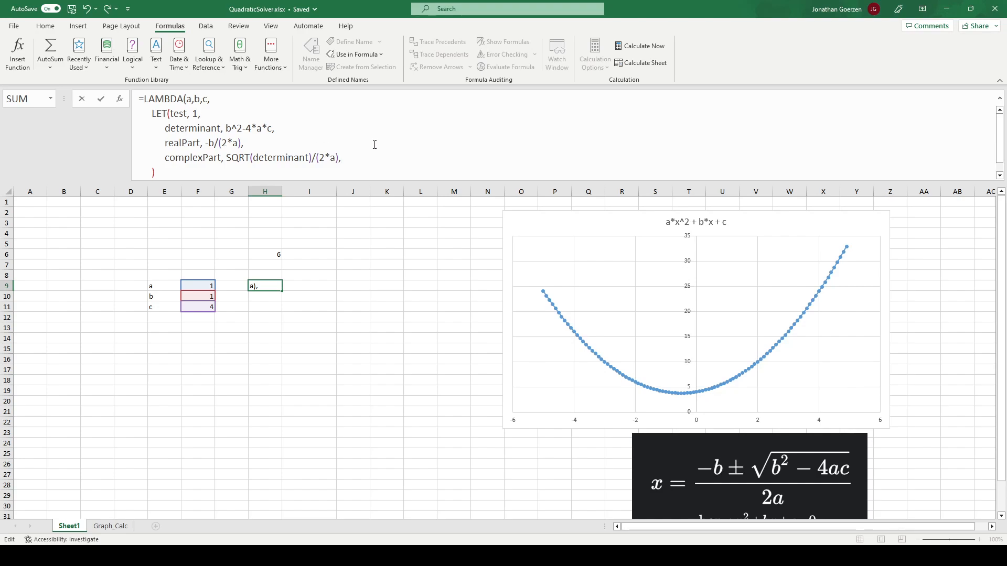
- Start a LET variable named ouput on a new line, with an IF function testing determinant<0
key(BackSpace)
key(BackSpace)
key(BackSpace)
key(BackSpace)
key(BackSpace)
text(ouput,)
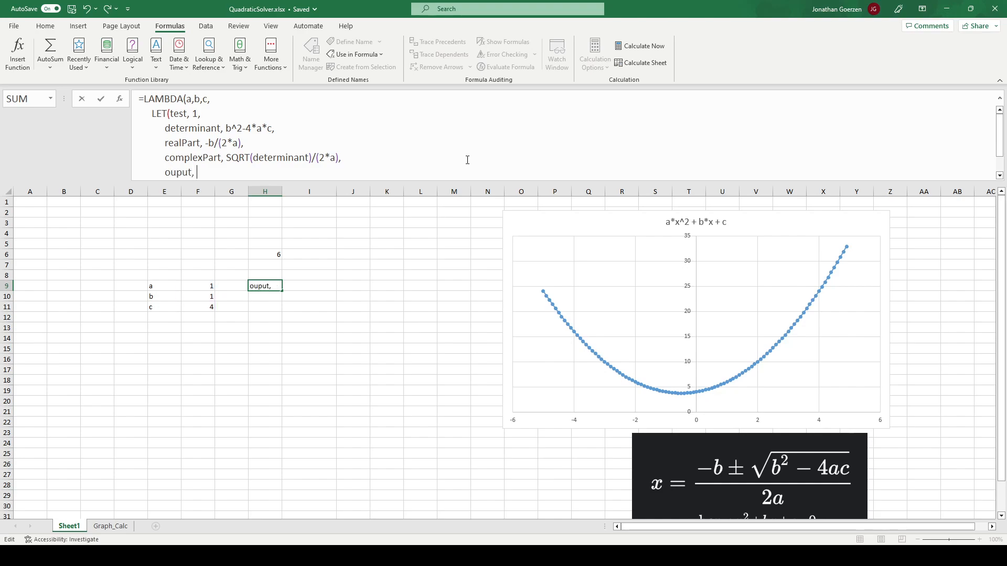
text( IF)
key(BackSpace)
text(F(determinant<0,)
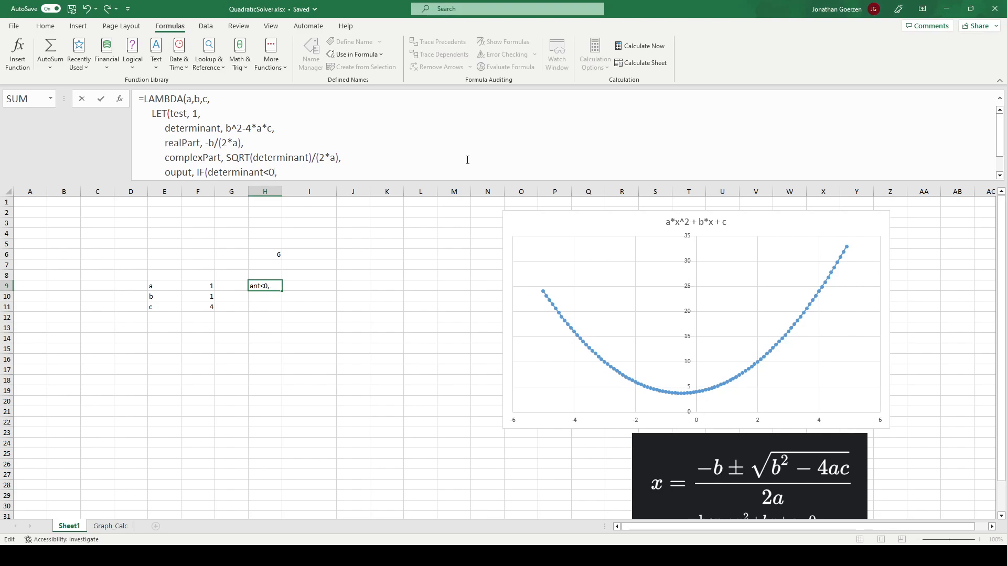
text( COMPLEX(realPart)
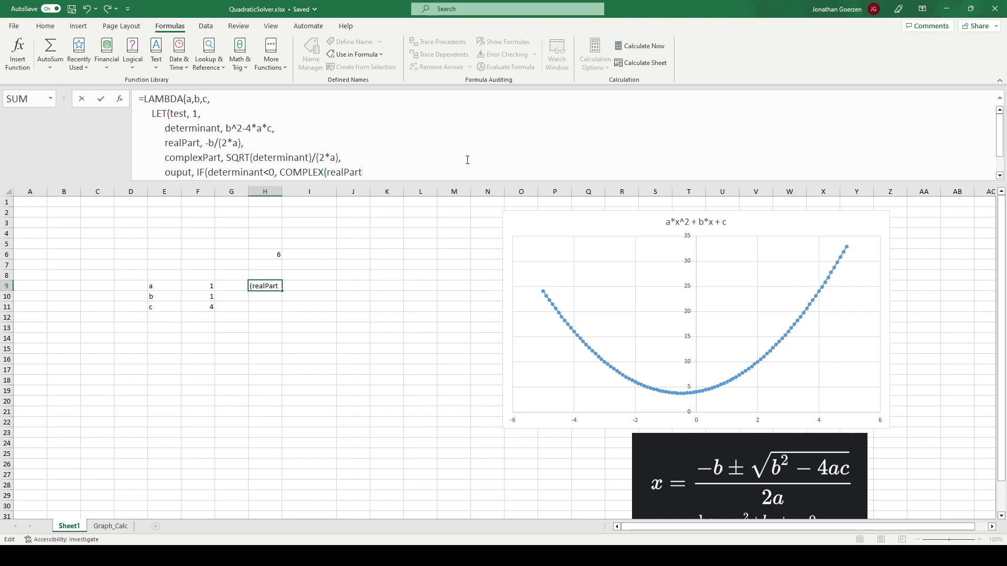
- Enter COMPLEX(realPart, complexPart) as the IF function's value when the condition is true
text(, comp)
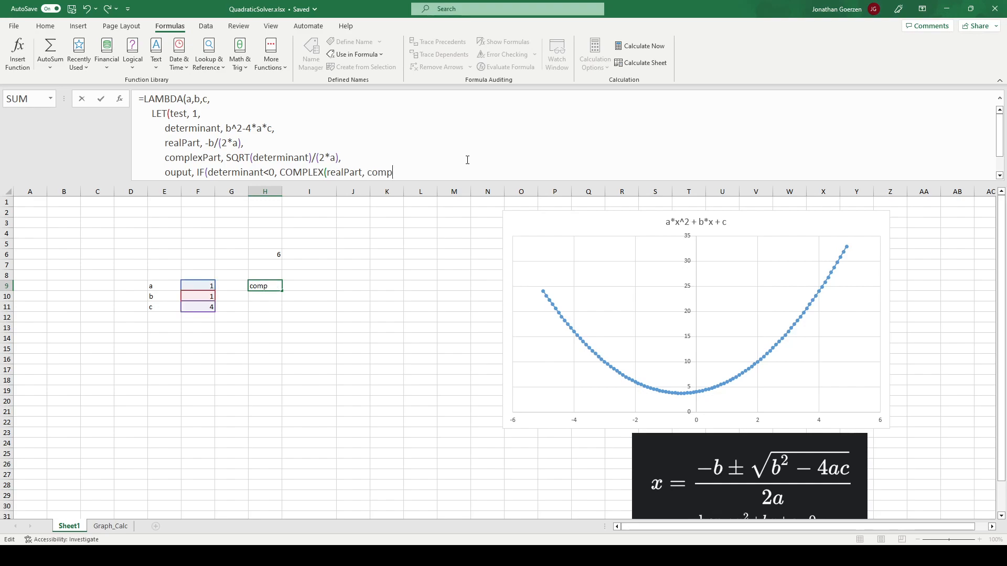
key(Tab)
text())
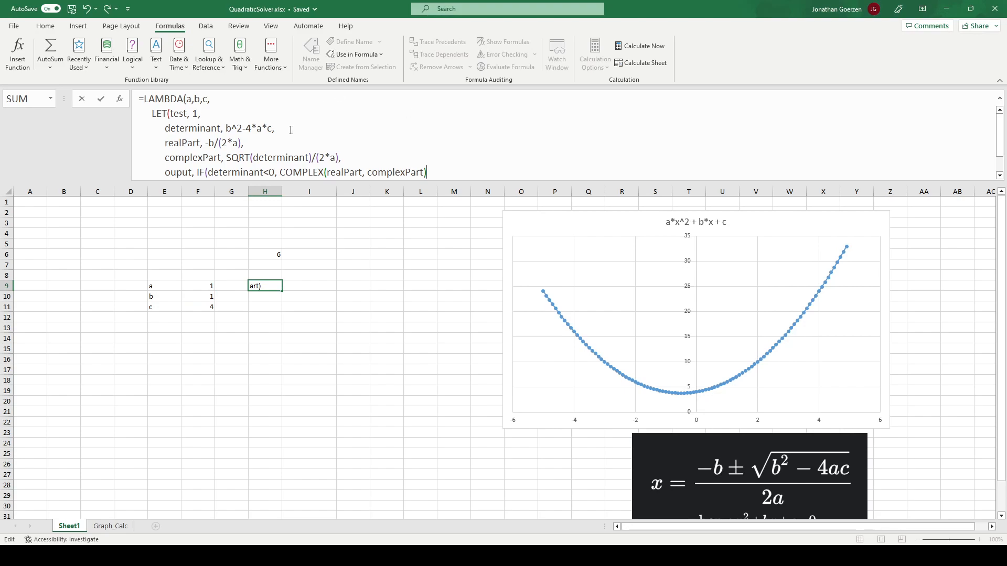
- Insert an opening VSTACK( in front of the COMPLEX expression
click(283, 172)
text(VSTACK()
key(End)
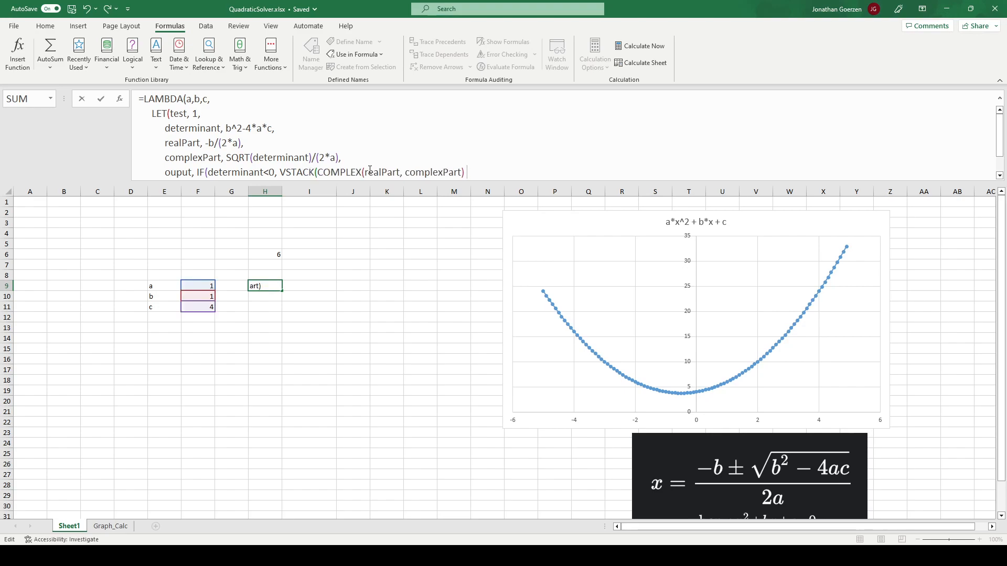
- Add COMPLEX(realPart, -complexPart) as the second VSTACK item and close the IF function's true argument
text(, COMPLEX()
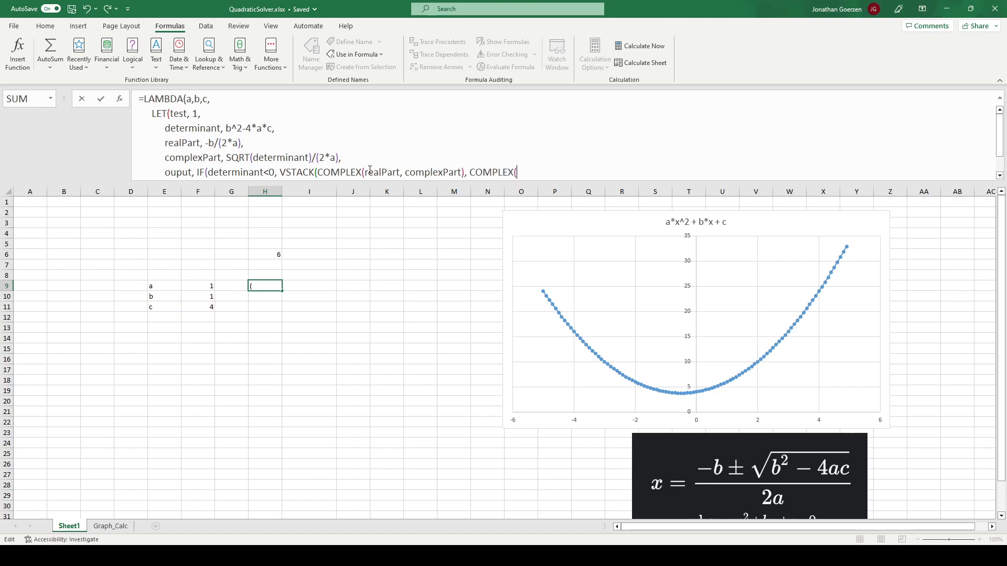
text(realPart, -complexPart)
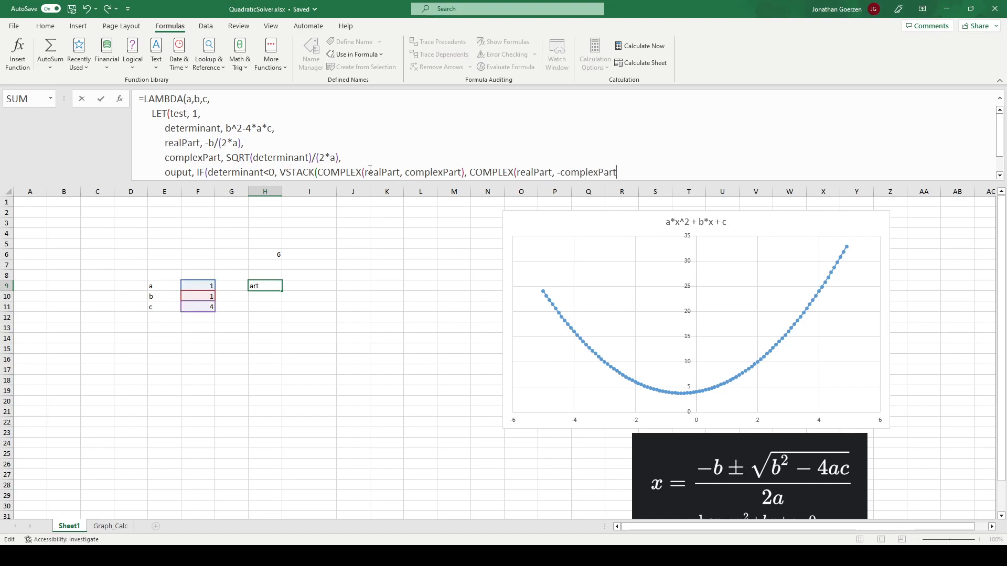
text()))
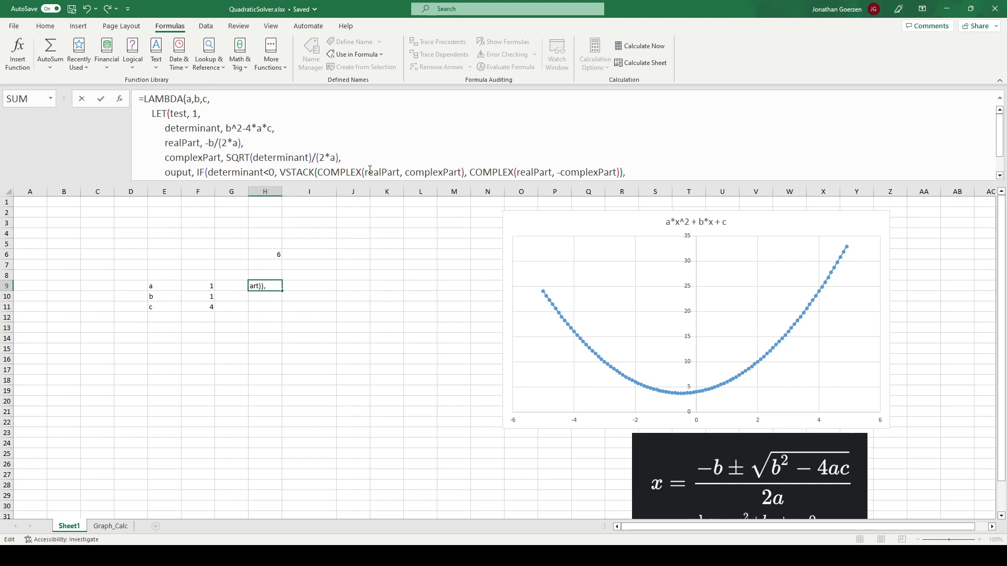
text(,)
- Enlarge the formula editing area and add VSTACK(realPart+complexPart, realPart-complexPart) as the IF function's false value
drag(739, 181, 739, 232)
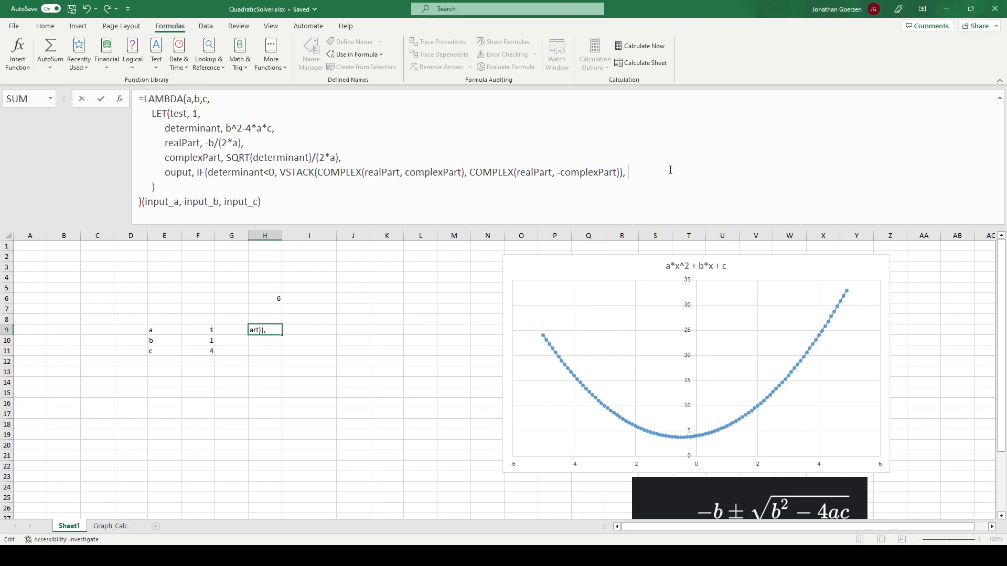
text(VSTACK()
text(real)
text(Part+)
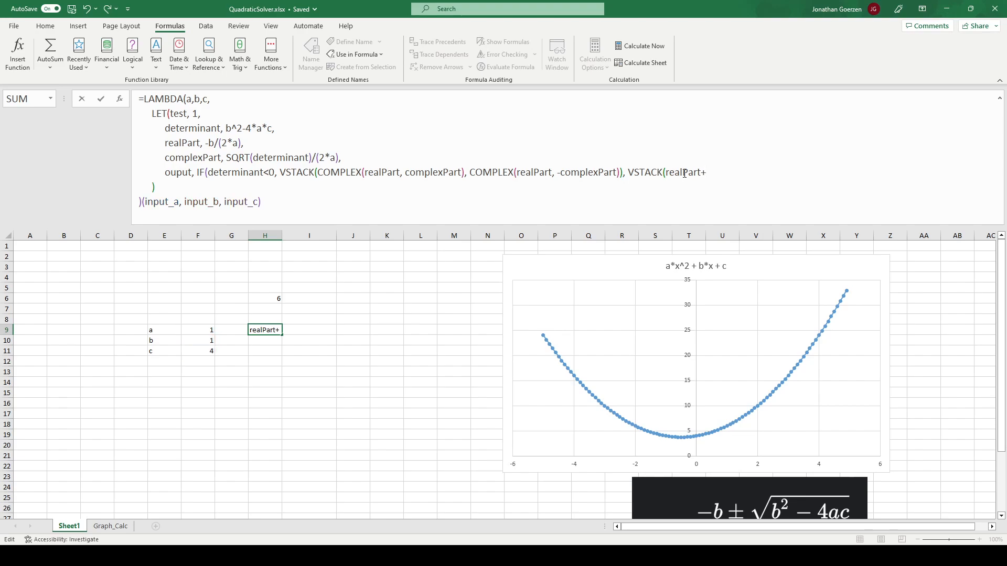
text(complexPart)
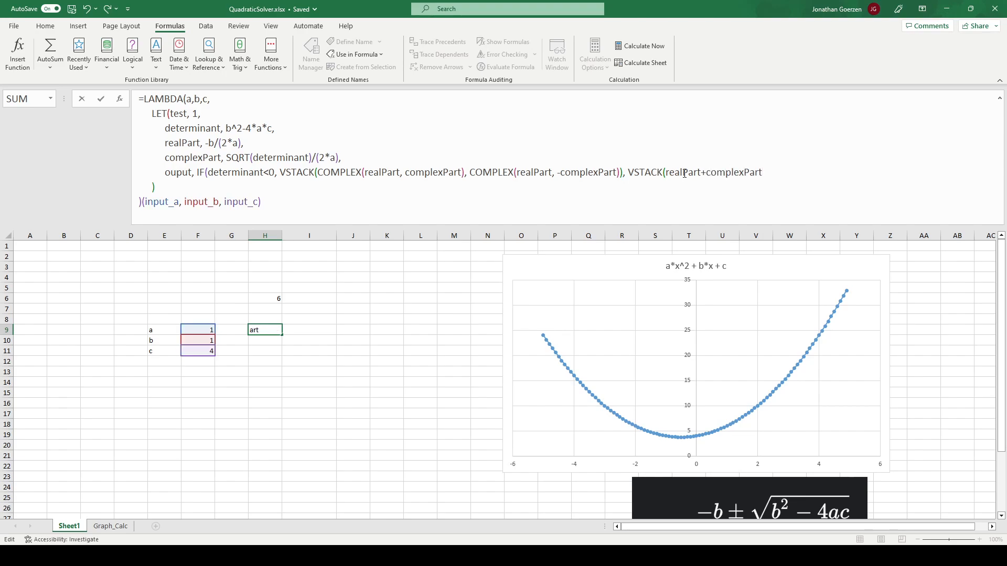
text(, realPart-)
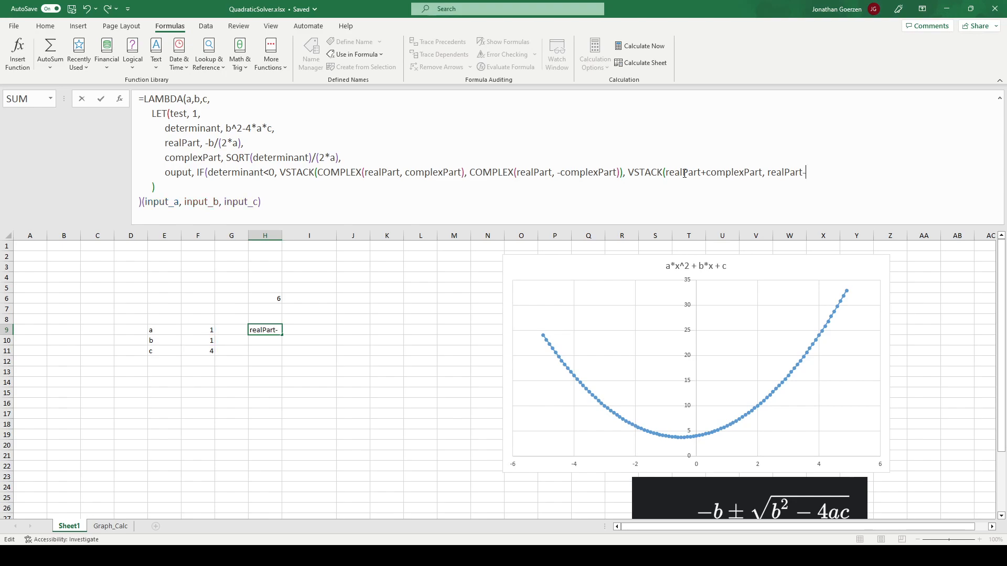
text(complexPart)
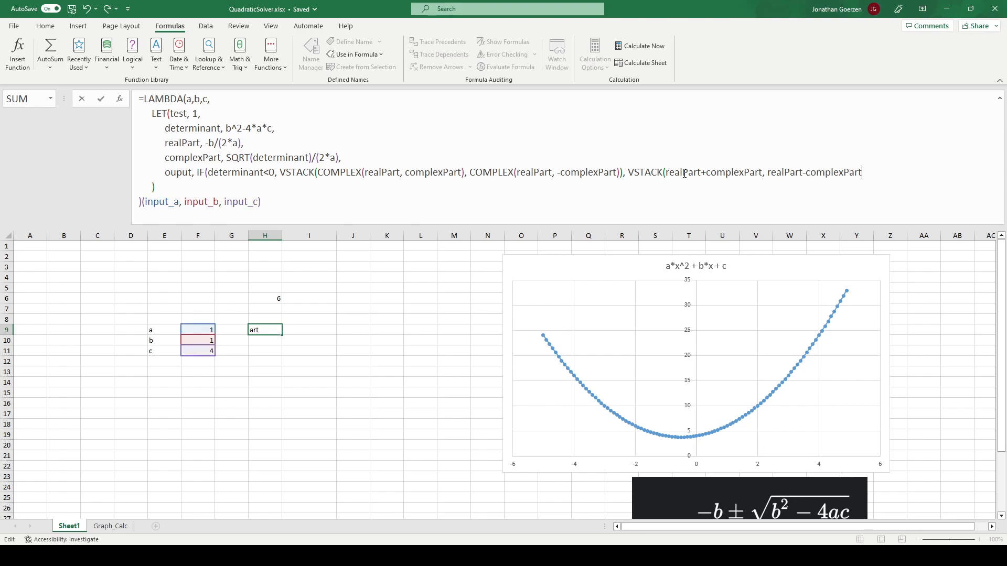
text())
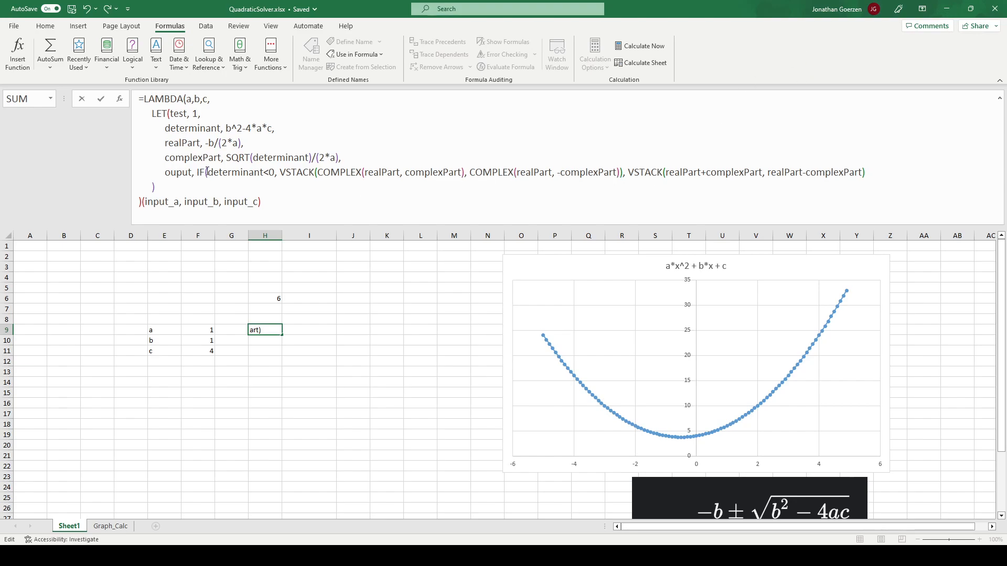
- Close the IF function, add output on a new line as the LET's returned value, and commit the formula
text(),)
key(alt+Return)
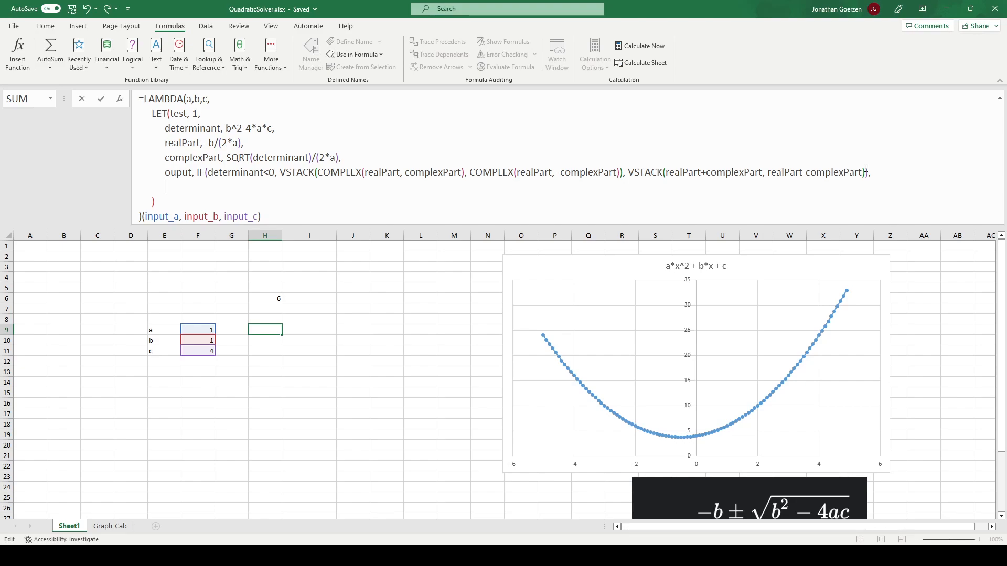
text(output)
key(Return)
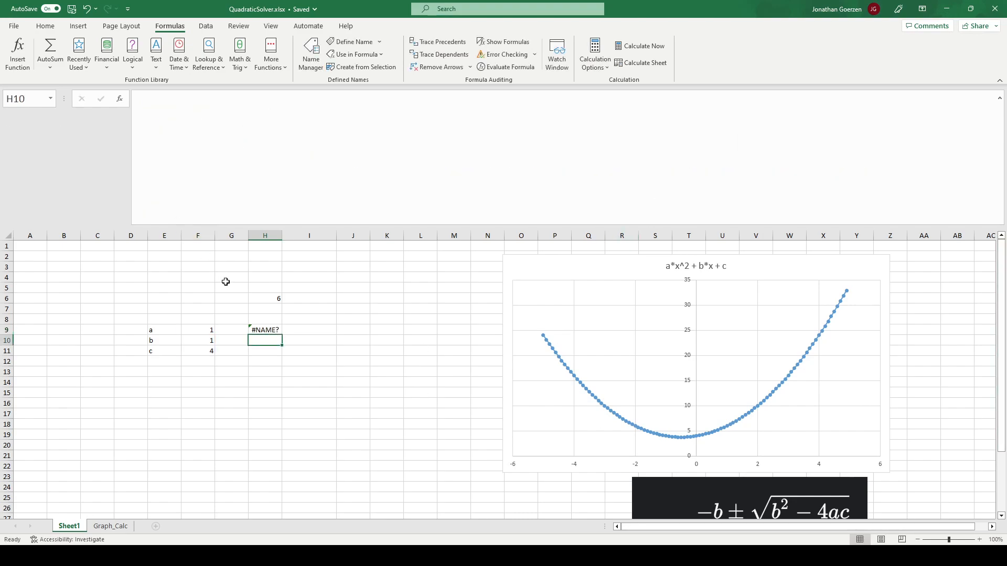
- Wrap determinant in ABS inside the SQRT of the H9 formula's complexPart definition and commit the formula
click(270, 330)
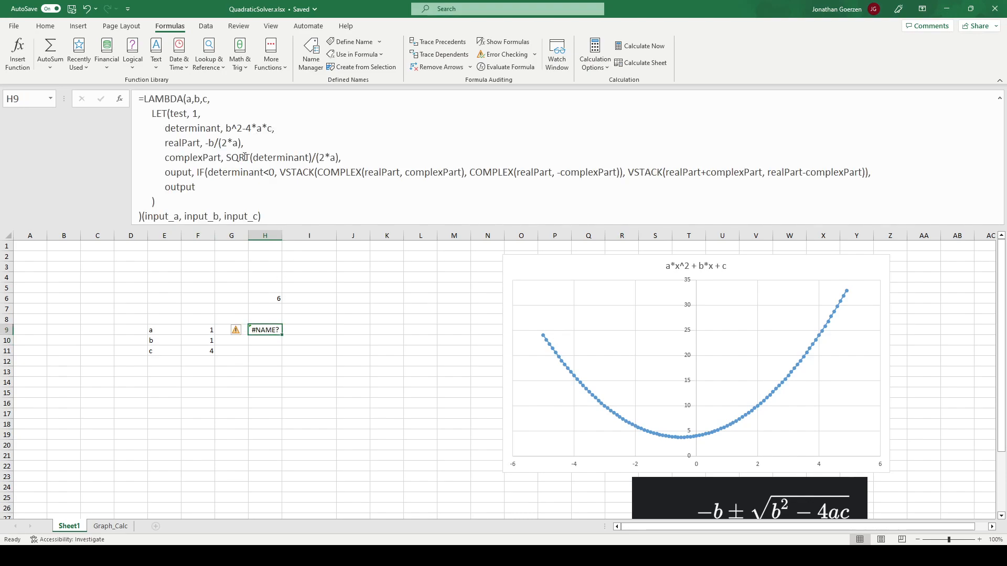
click(240, 172)
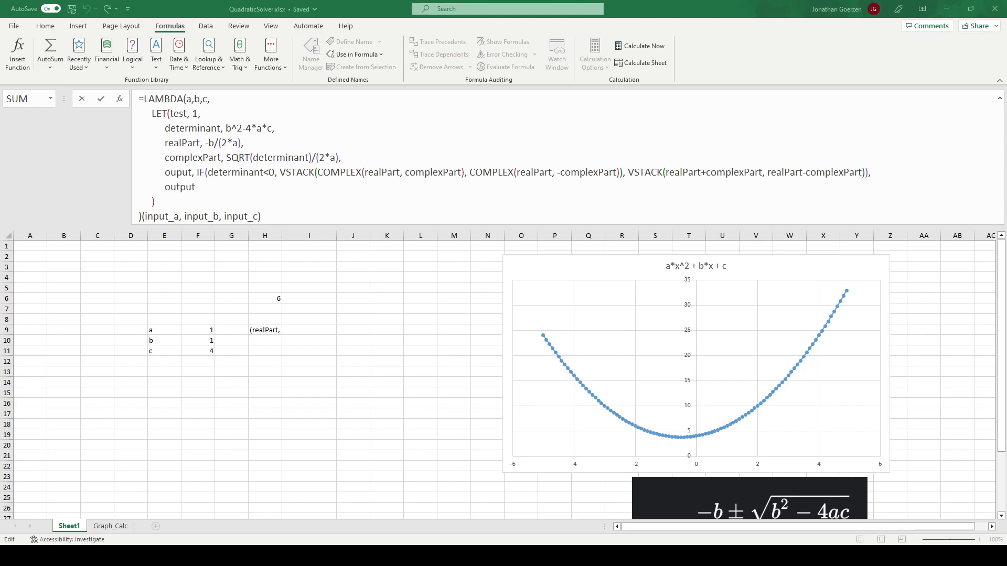
key(alt+Tab)
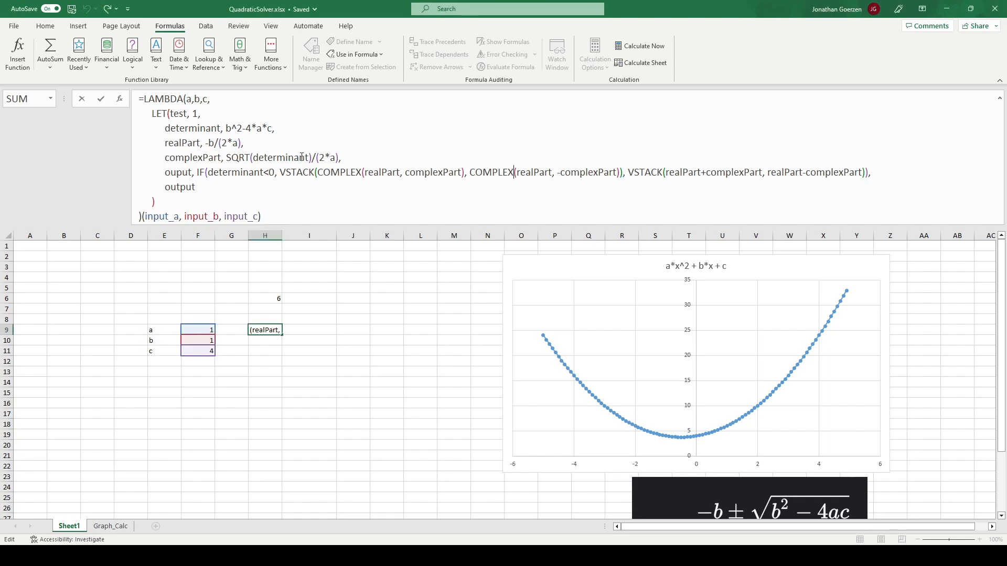
drag(313, 157, 226, 157)
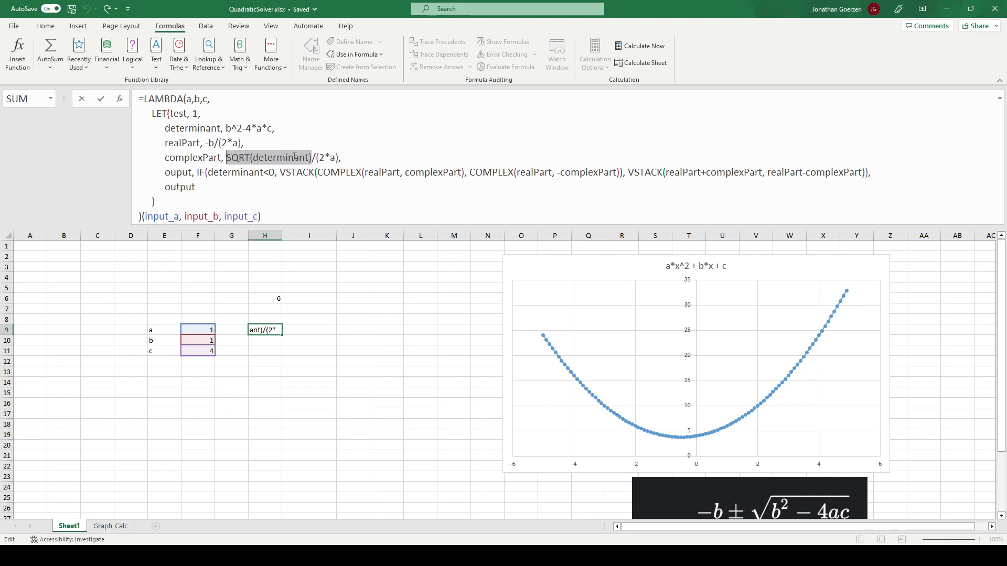
click(294, 157)
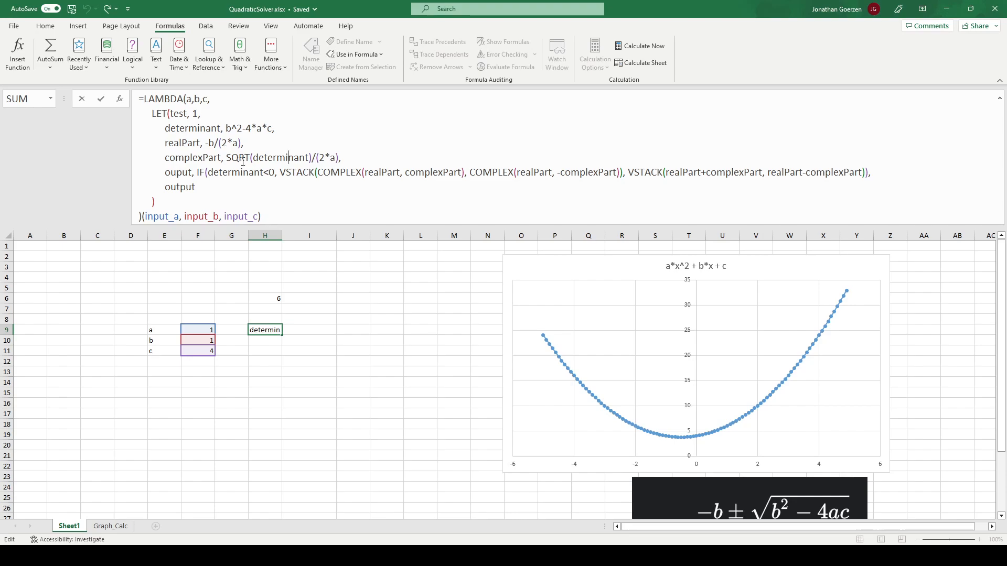
click(258, 158)
text(ABS)
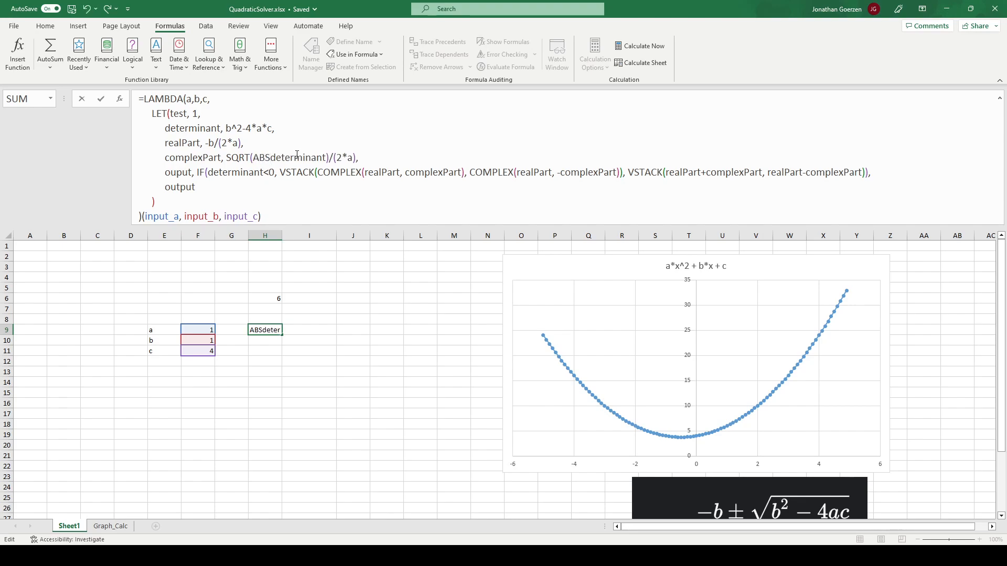
text(()
key(Right)
key(Right)
key(Right)
key(Right)
key(Right)
key(Right)
key(Right)
key(Right)
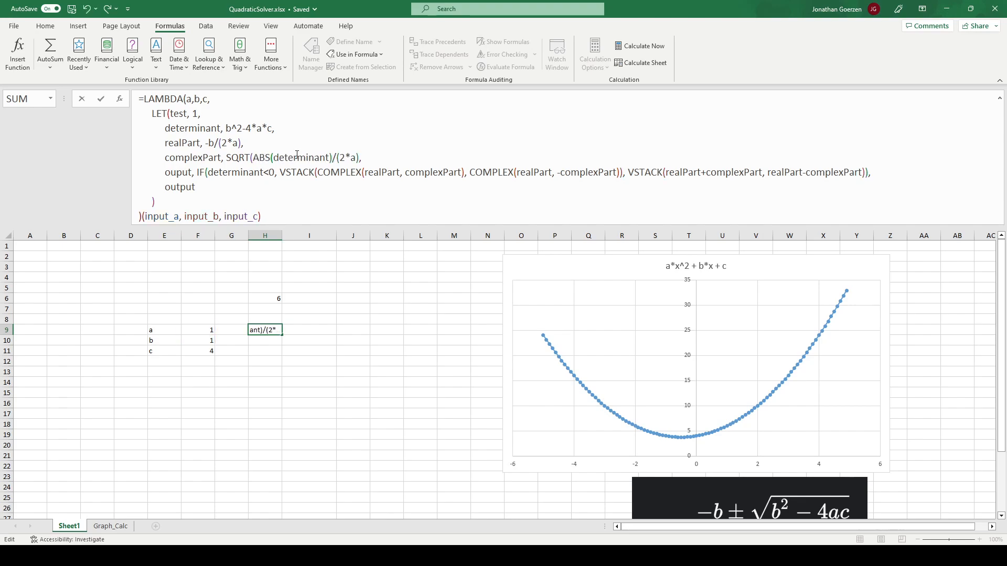
text())
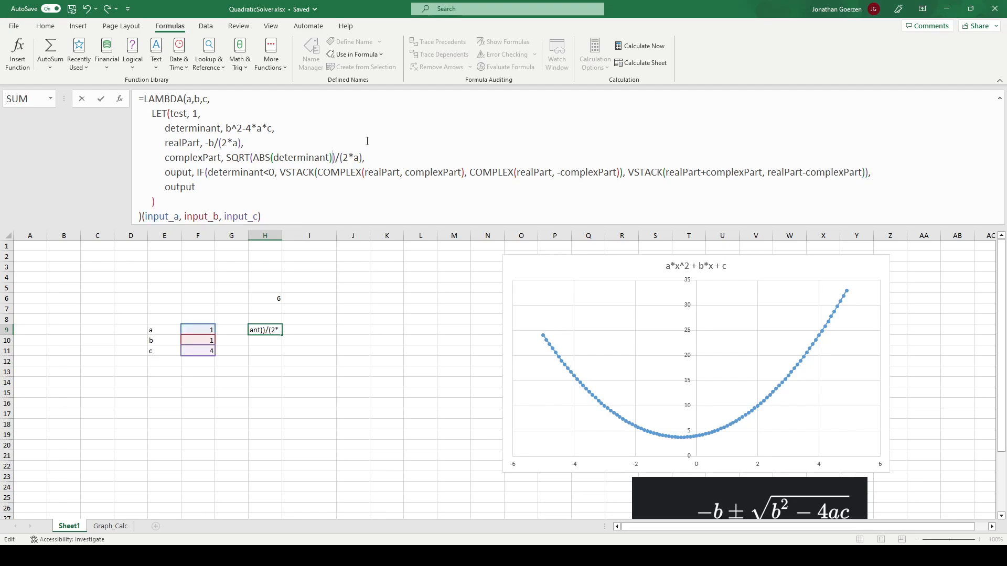
scroll(792, 440, down, 2)
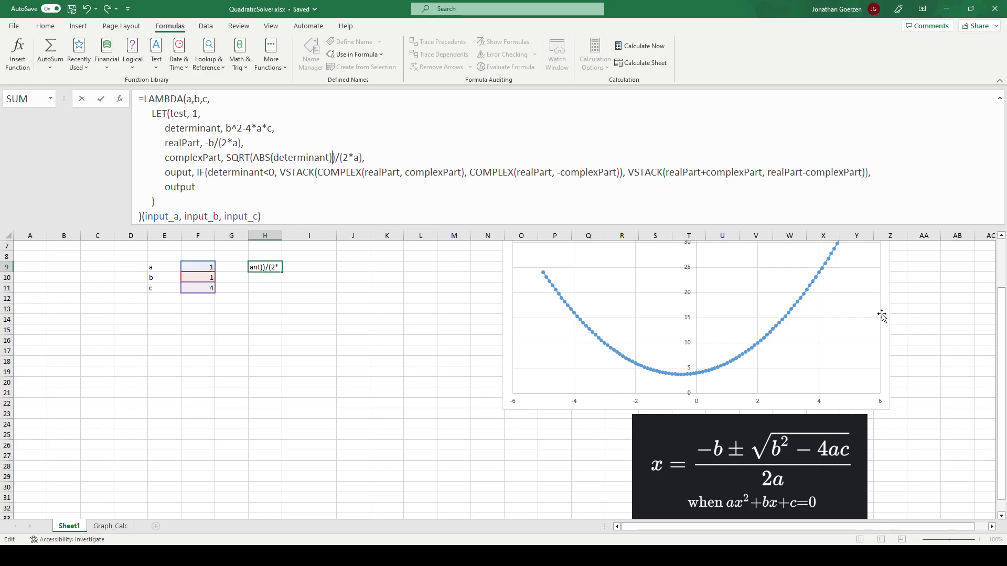
scroll(261, 315, up, 2)
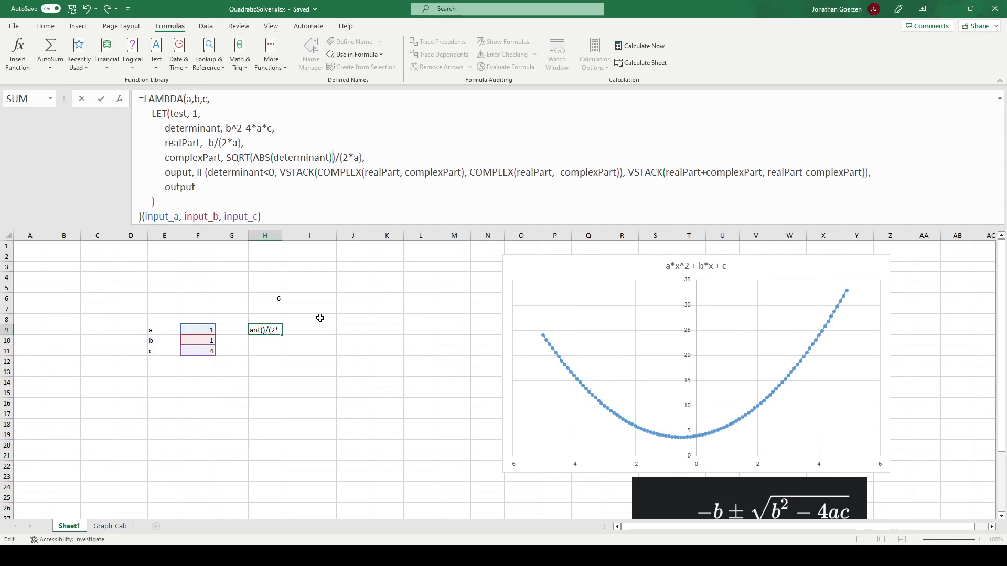
key(Return)
- Correct the misspelled LET variable name ouput to output in the H9 formula, commit it and reselect H9
click(273, 328)
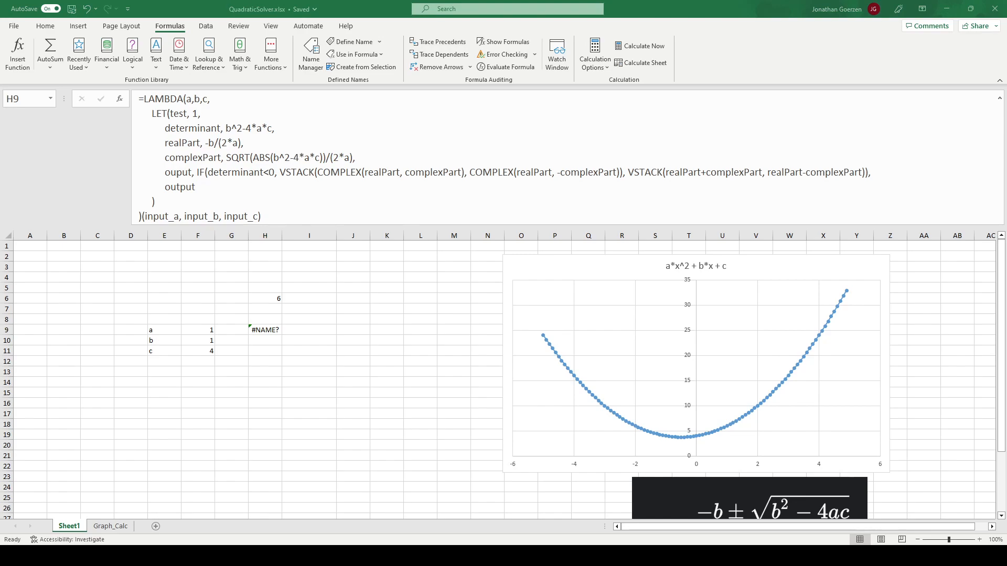
key(Escape)
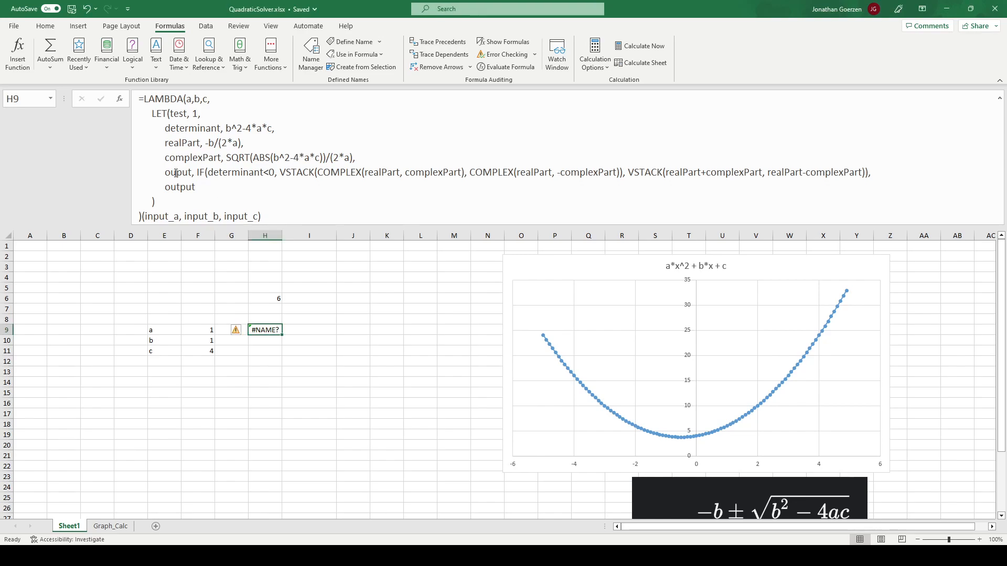
click(175, 173)
text(t)
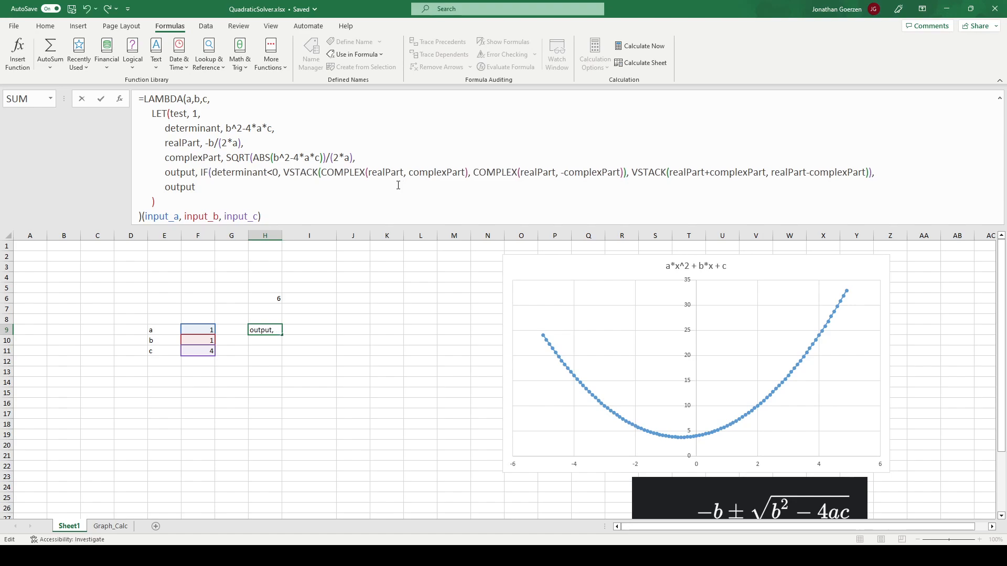
key(Return)
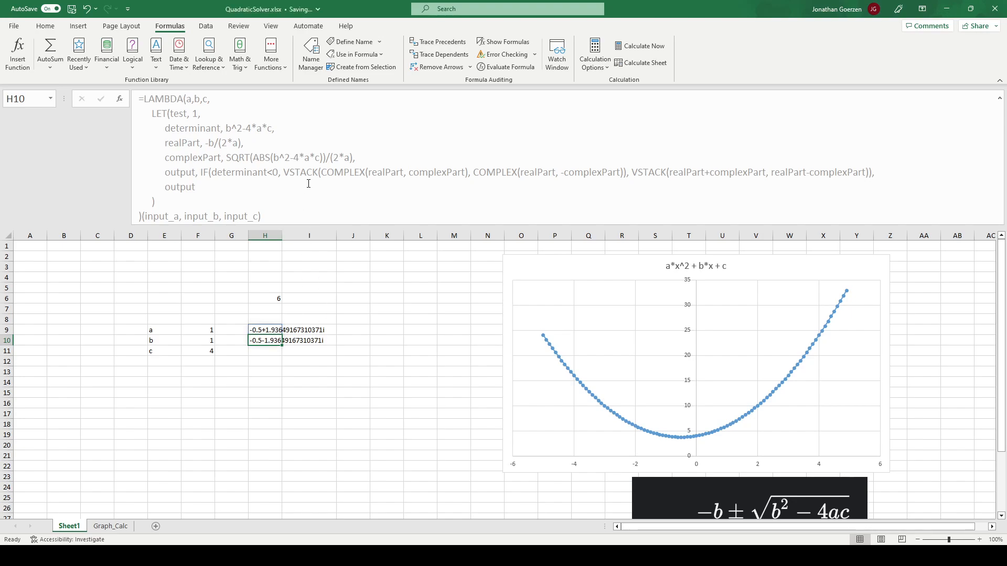
click(270, 330)
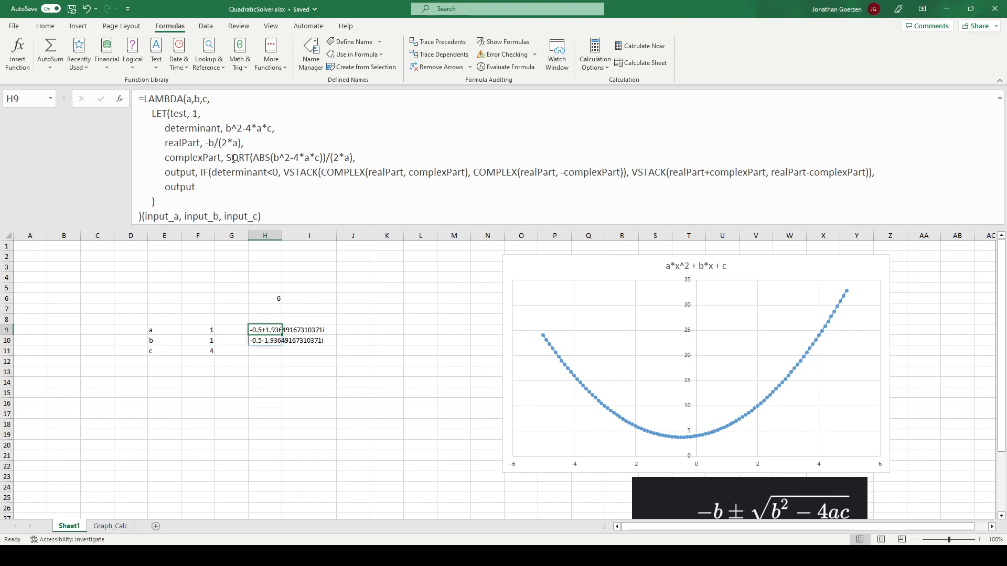
- Wrap the realPart calculation in the H9 formula in ROUND with 4 decimal places
click(207, 146)
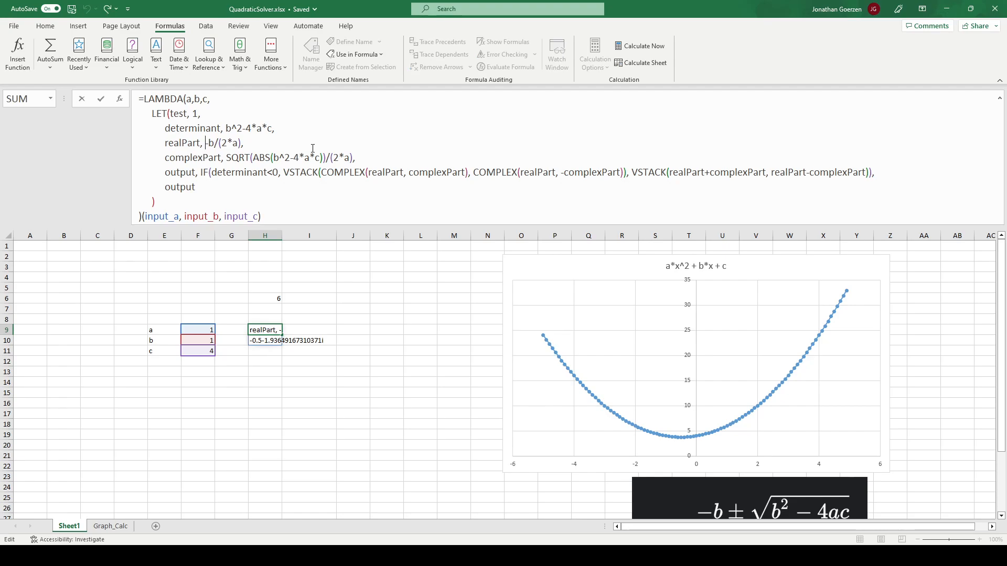
text(ROUND)
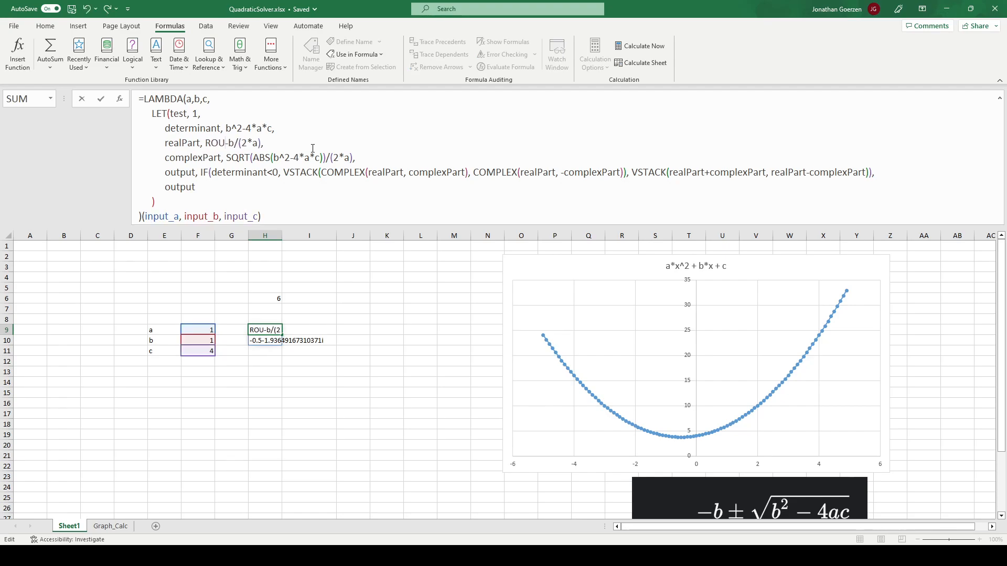
text((-b/(2*a))
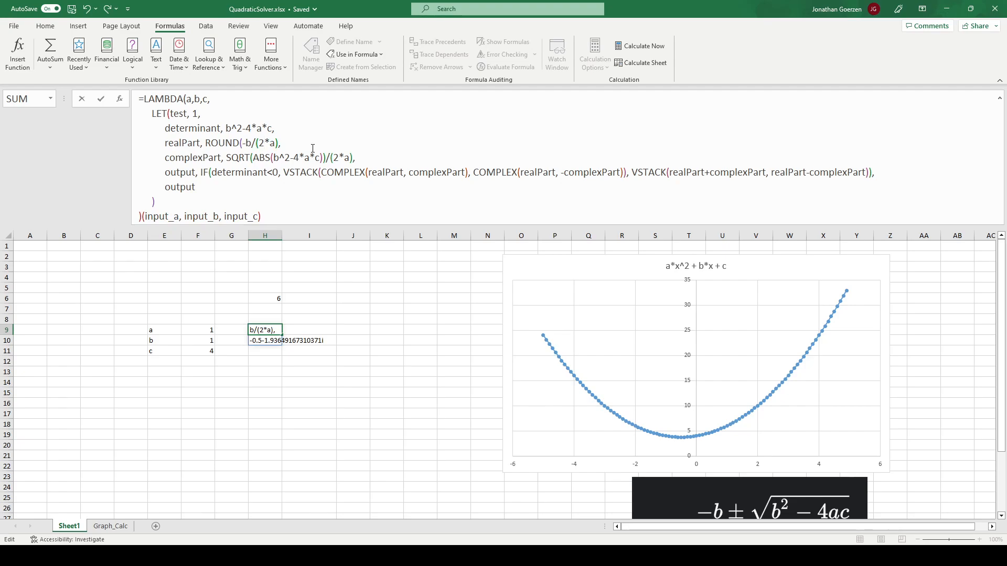
text(, 4),)
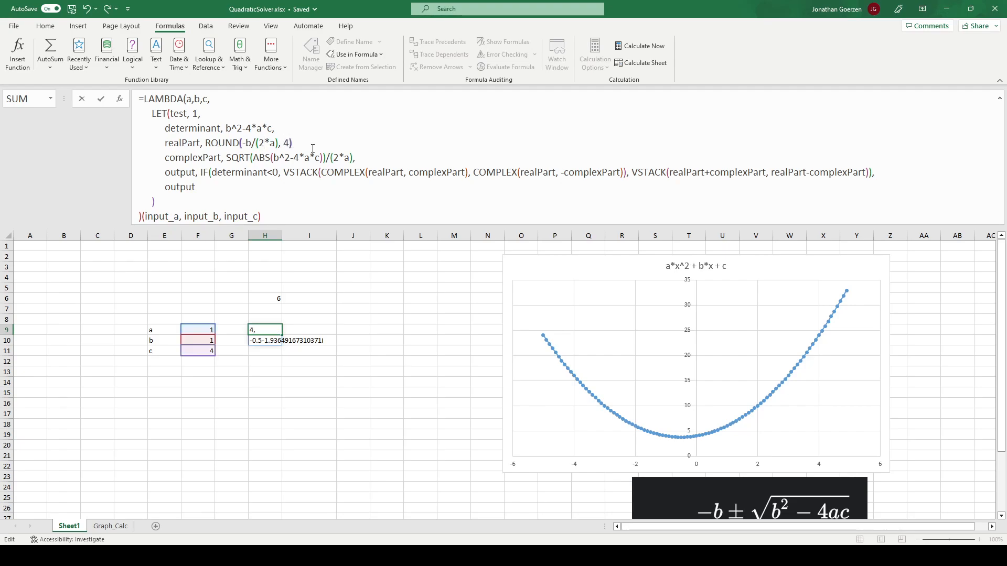
- Wrap the complexPart calculation in the H9 formula in ROUND with 4 decimal places and commit the formula
click(242, 156)
text(ROUND)
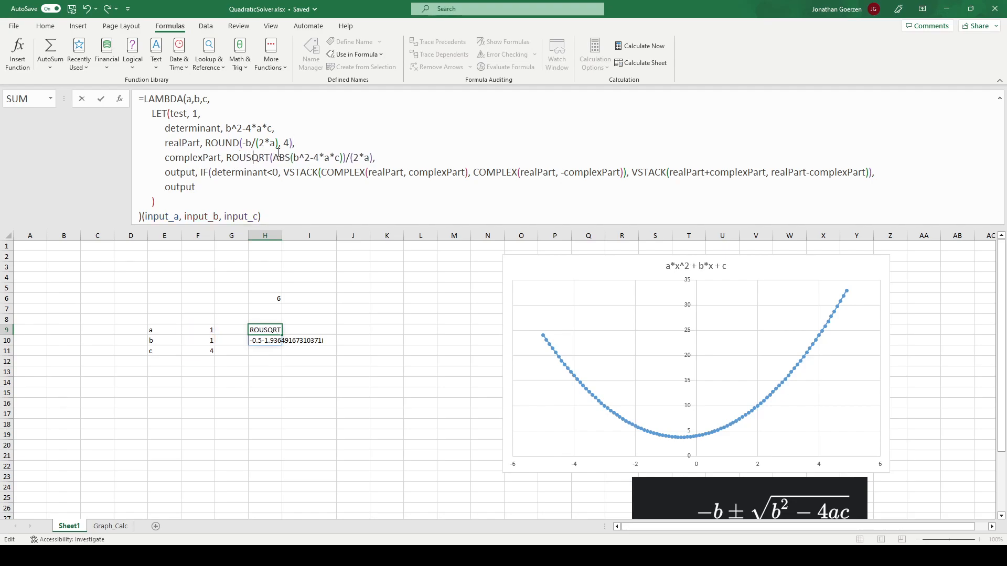
text(()
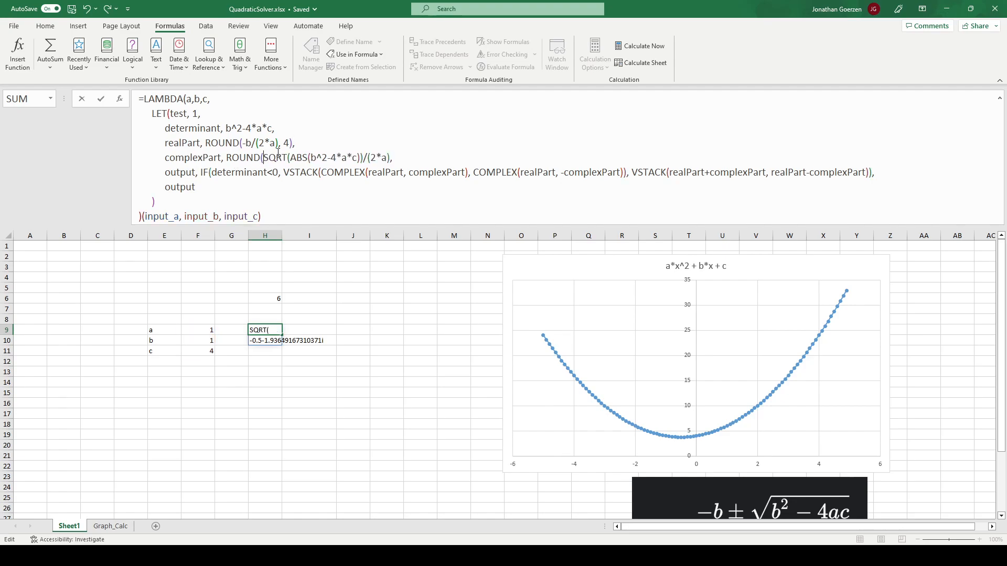
click(402, 159)
text(, 4),)
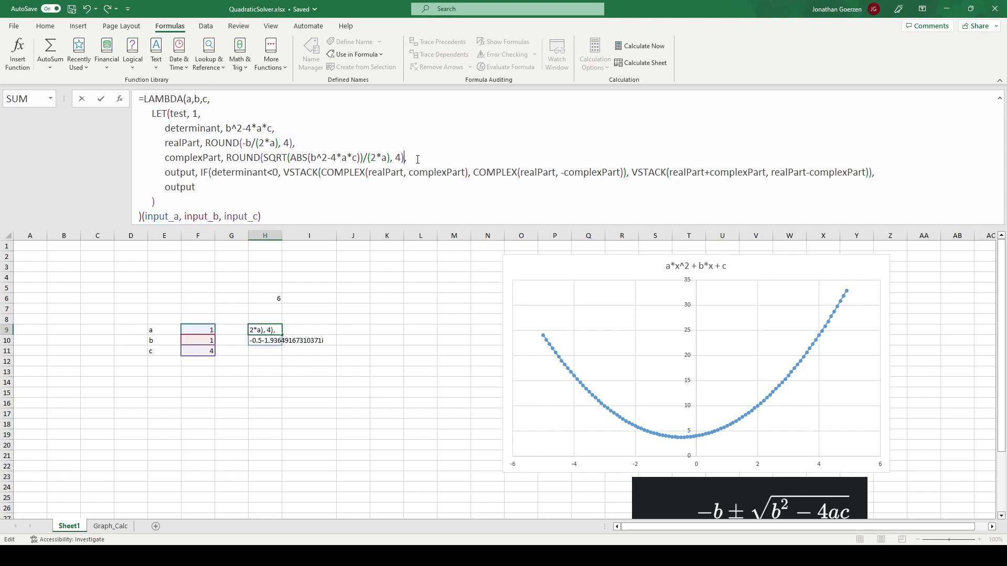
key(Return)
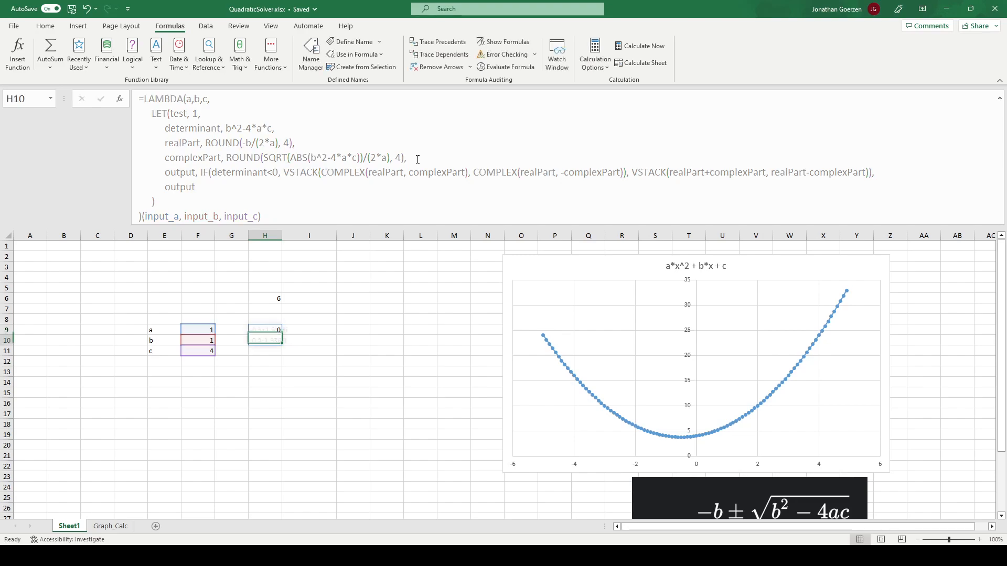
- Autofit column H to its contents and move the chart next to the roots in column H
key(Up)
key(Right)
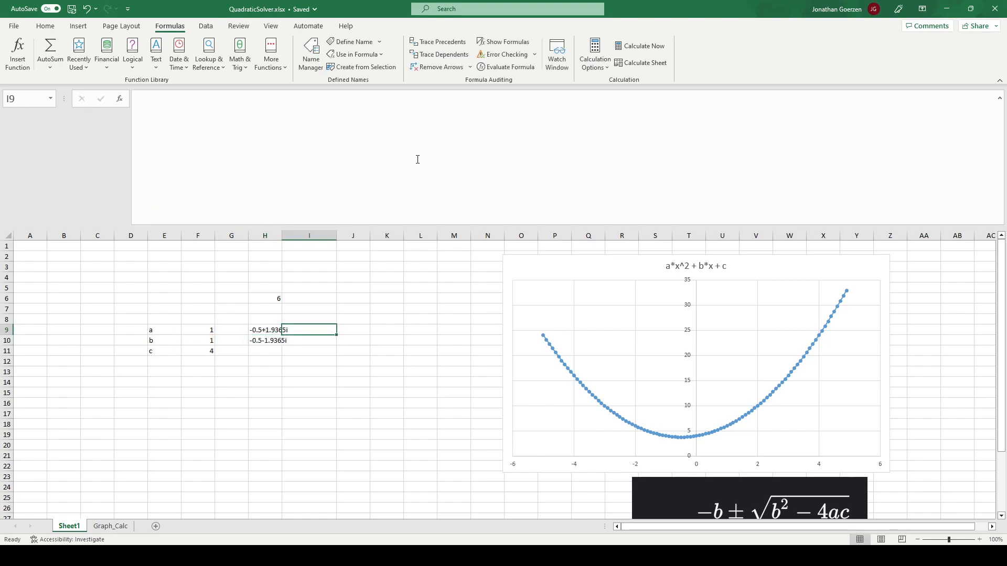
double_click(282, 235)
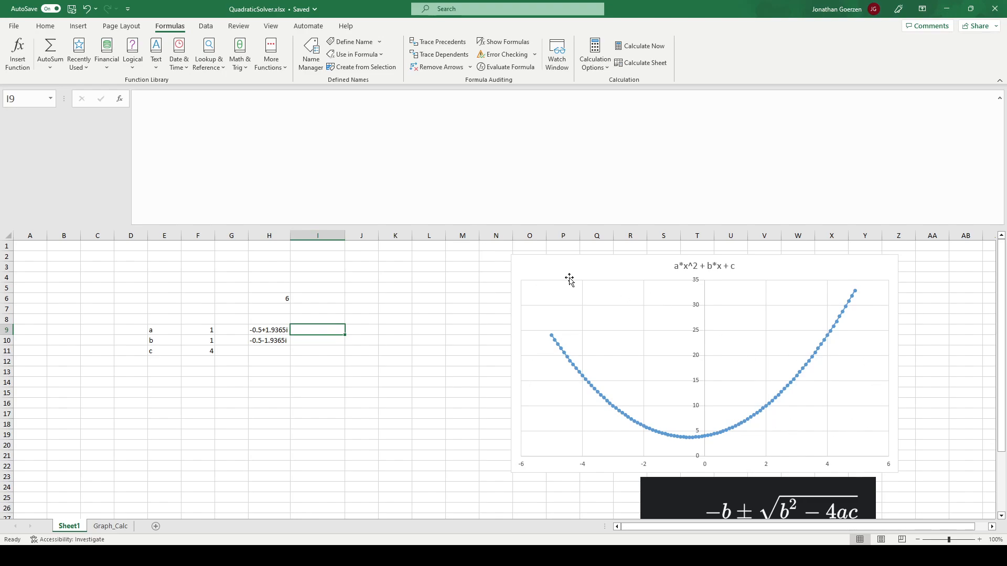
drag(568, 268, 383, 265)
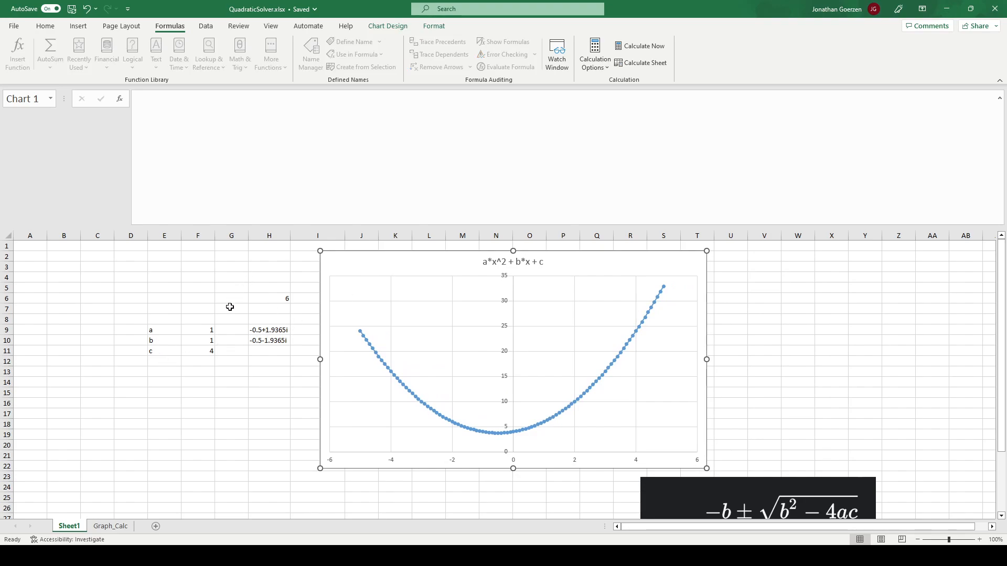
click(271, 329)
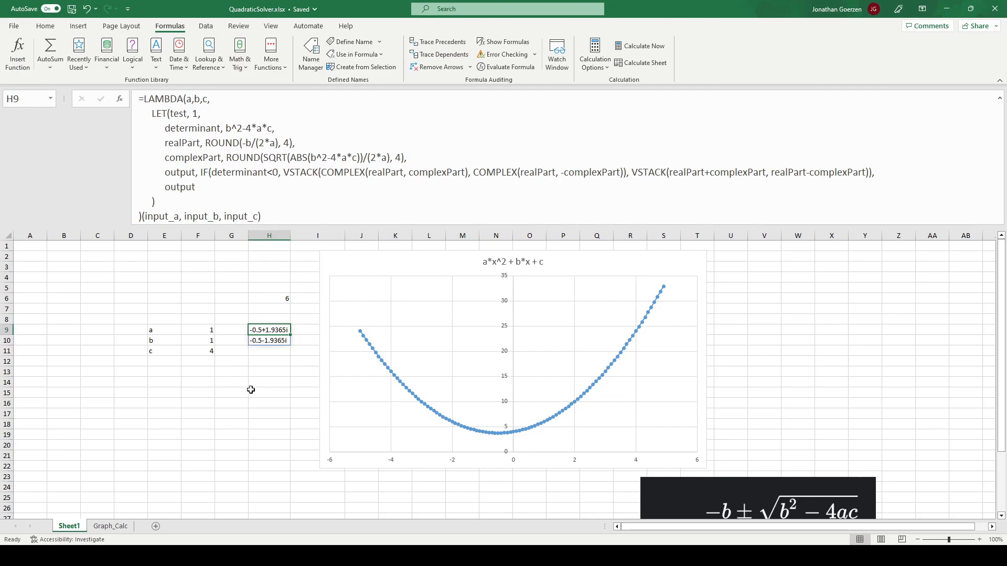
key(Down)
key(Down)
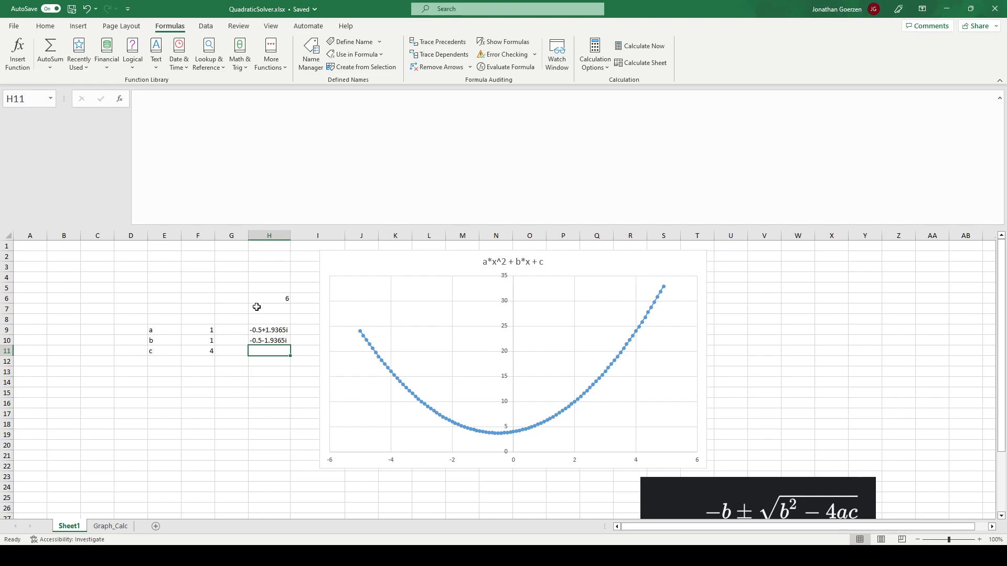
- Copy the LAMBDA definition from H9 without its trailing (input_a, input_b, input_c) call, leaving the cell's formula as it is
click(267, 333)
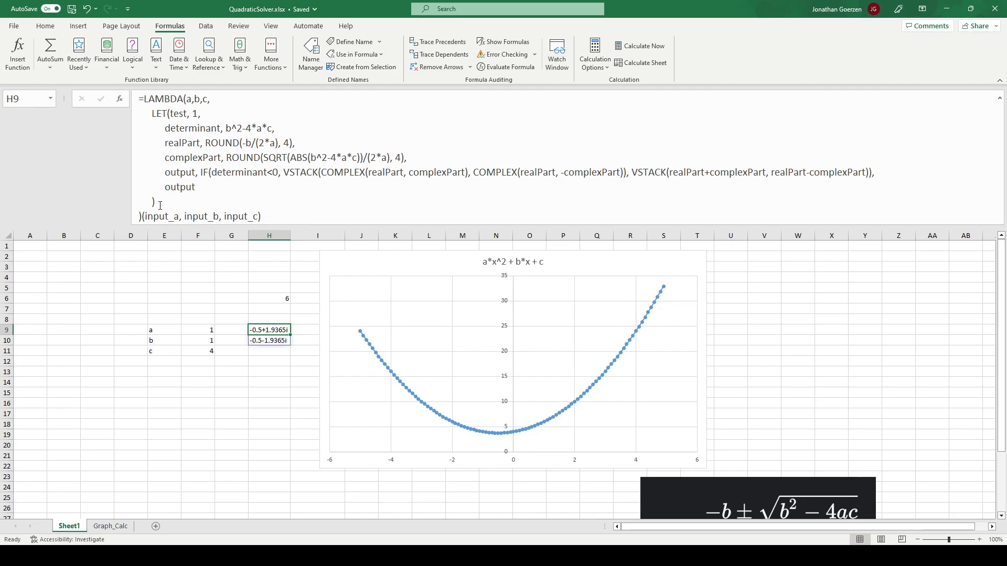
drag(142, 215, 126, 105)
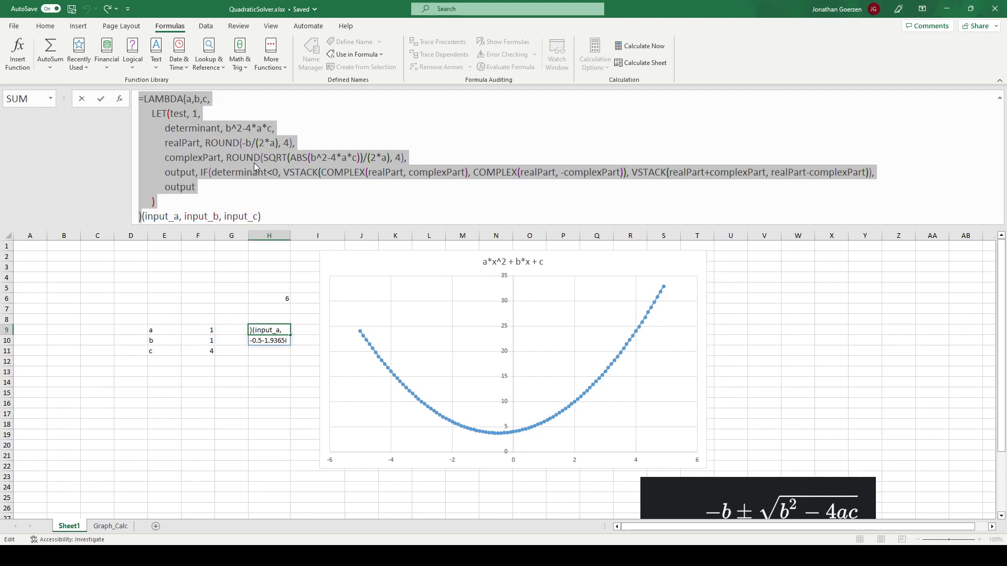
key(Return)
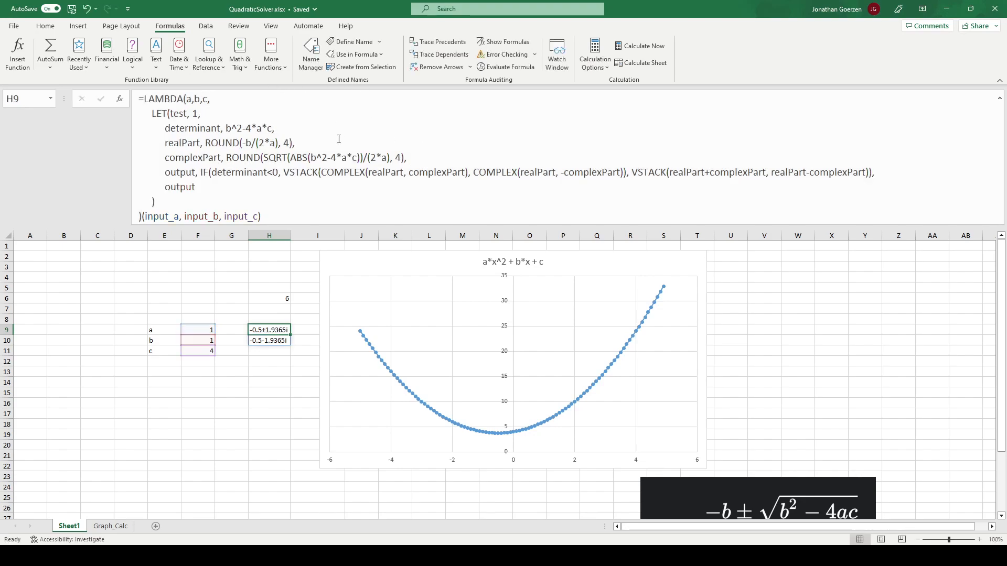
- Define the name SOLVEQUADRATIC in the workbook so that it refers to the copied LAMBDA definition
click(277, 257)
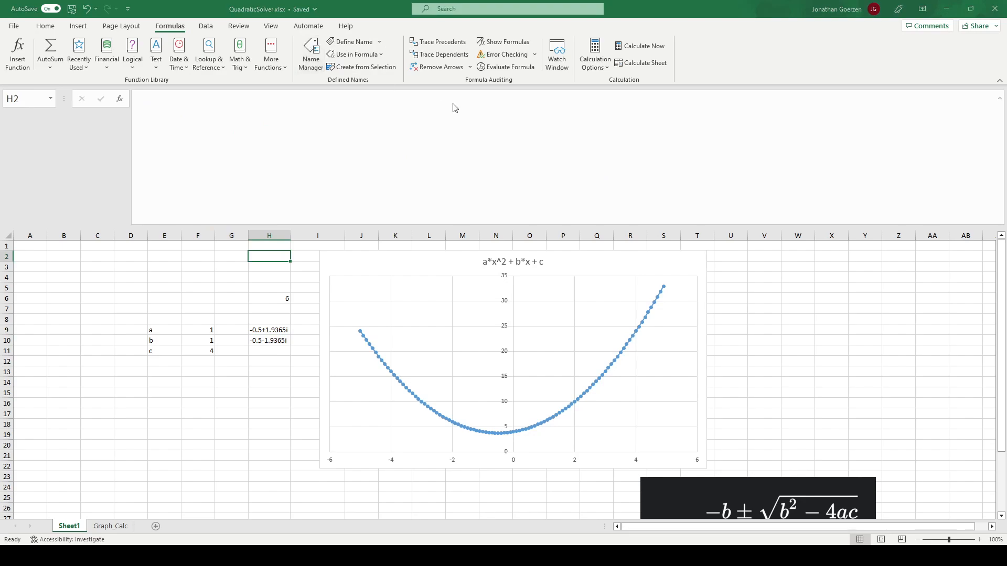
click(442, 132)
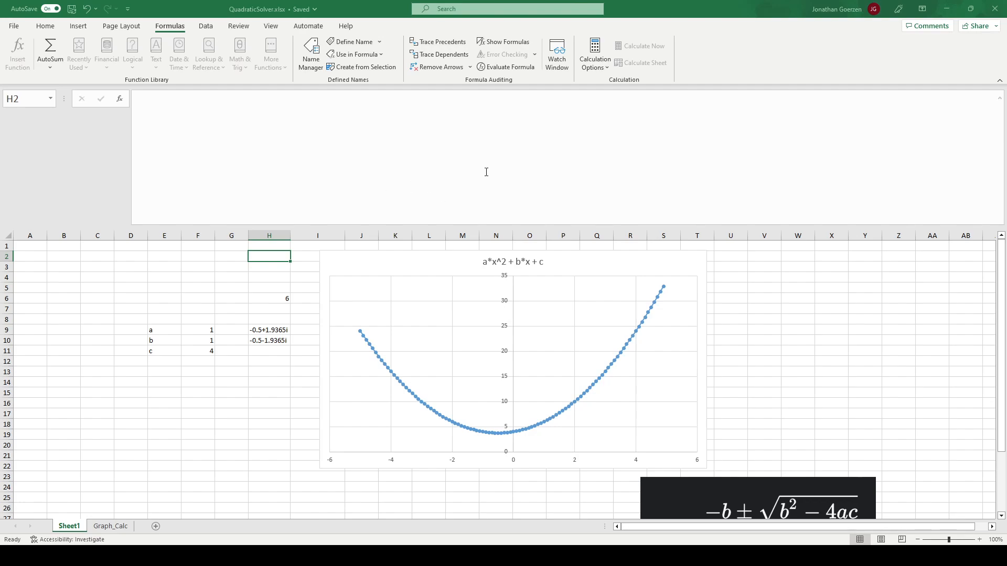
drag(486, 172, 439, 172)
key(ctrl+v)
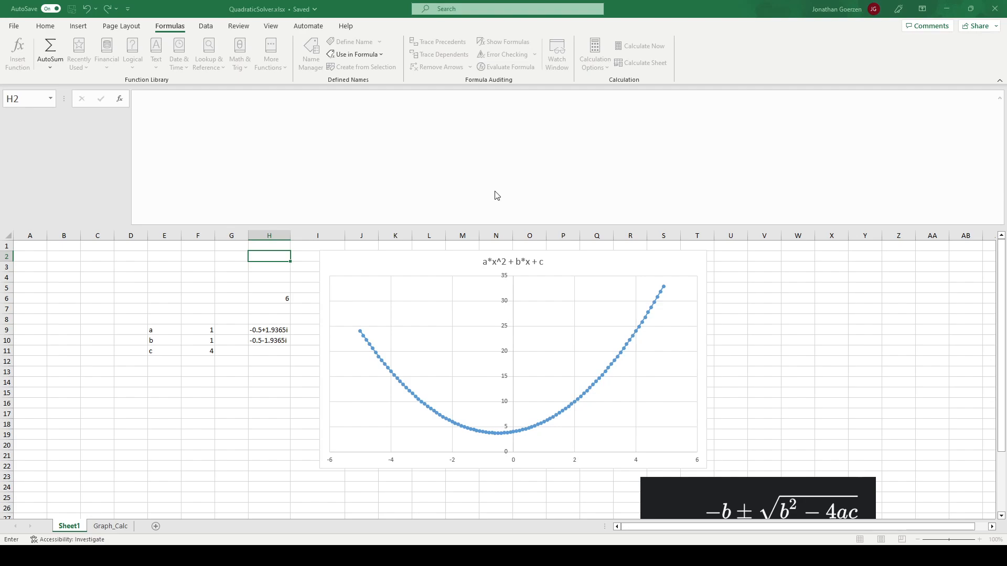
key(Escape)
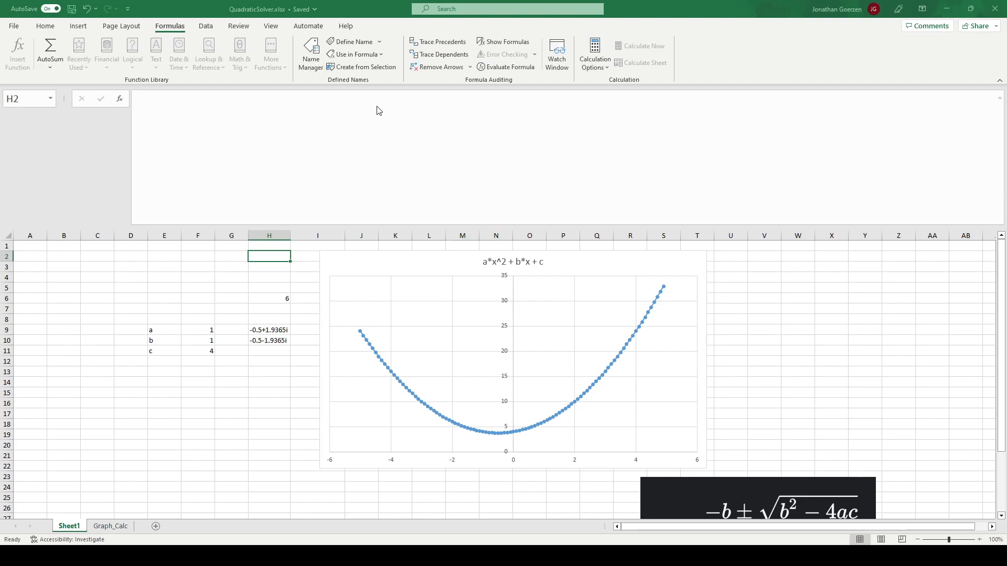
click(598, 236)
- Move the chart clear of columns I to M and begin a SOLVEQUADRATIC formula in cell J9
drag(415, 263, 603, 266)
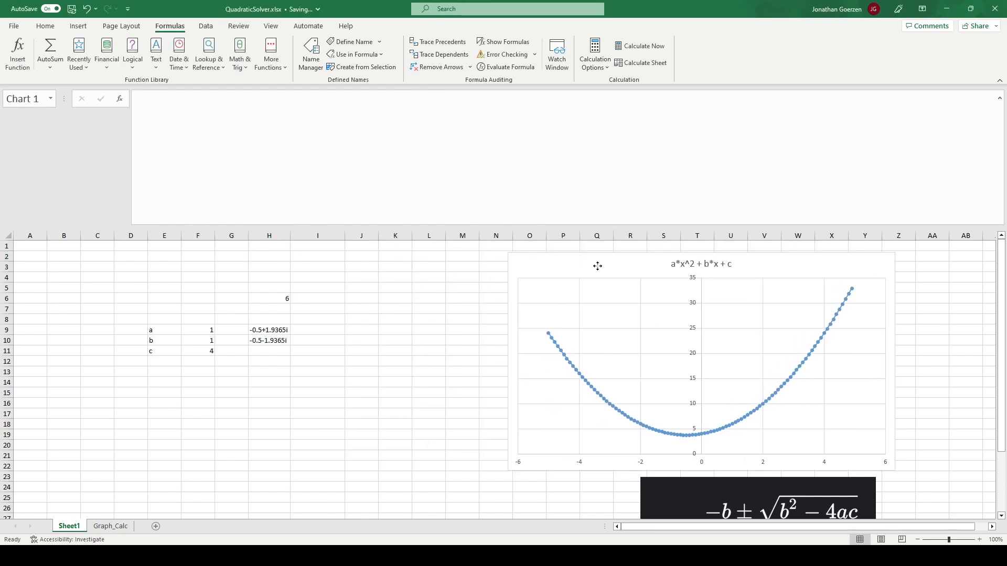
click(370, 319)
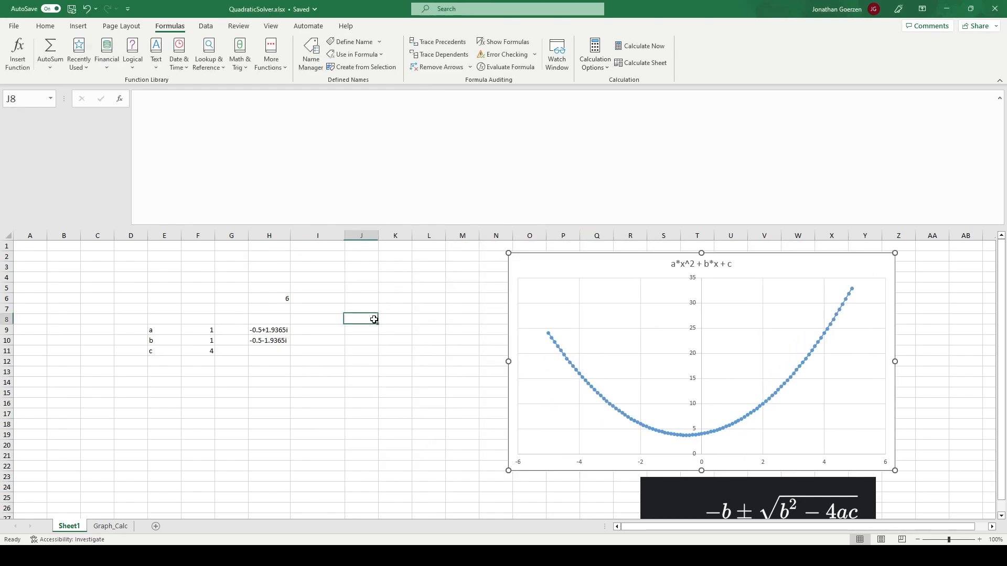
key(Down)
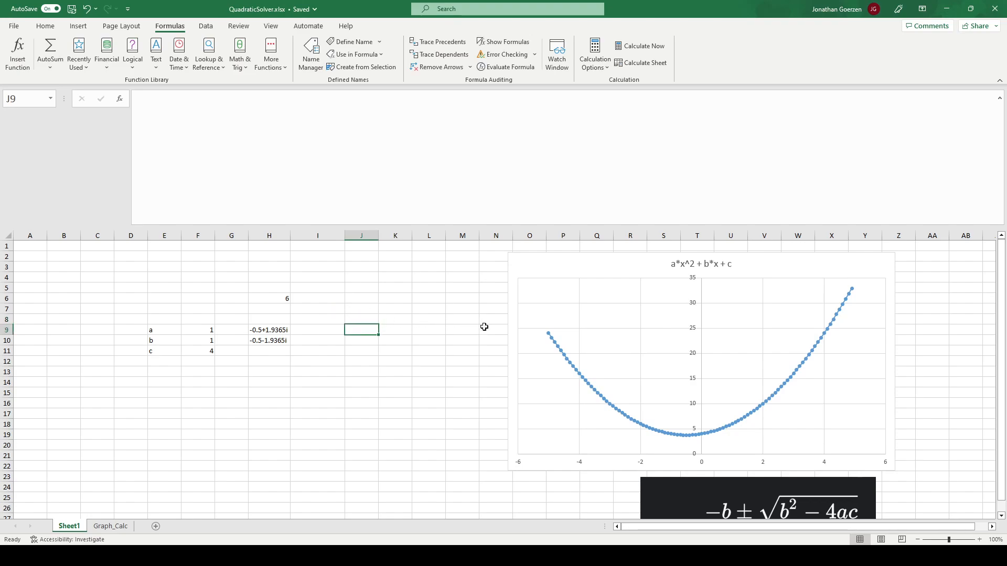
text(=SOL)
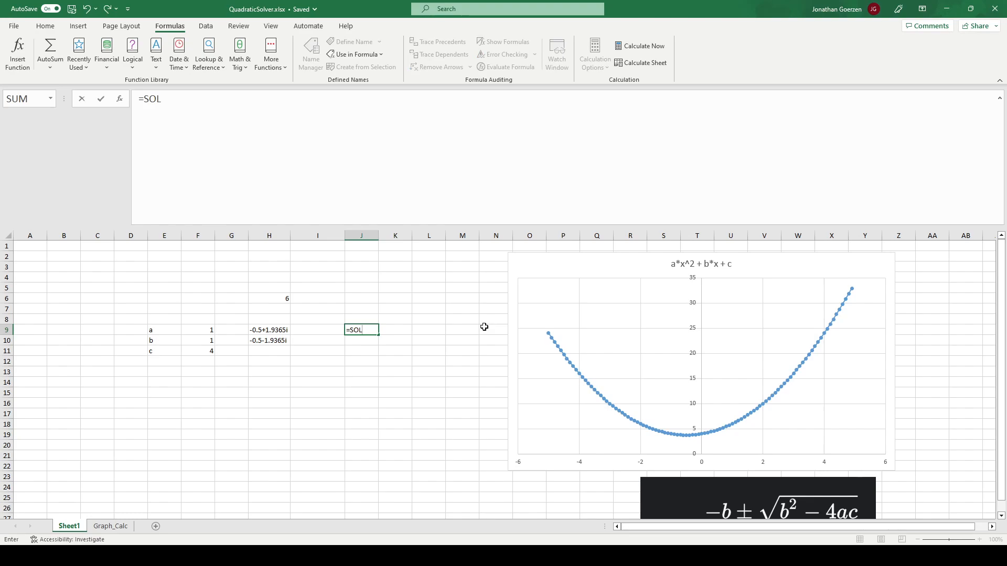
text(VEQUADRA)
text(TION)
key(BackSpace)
key(BackSpace)
text(C()
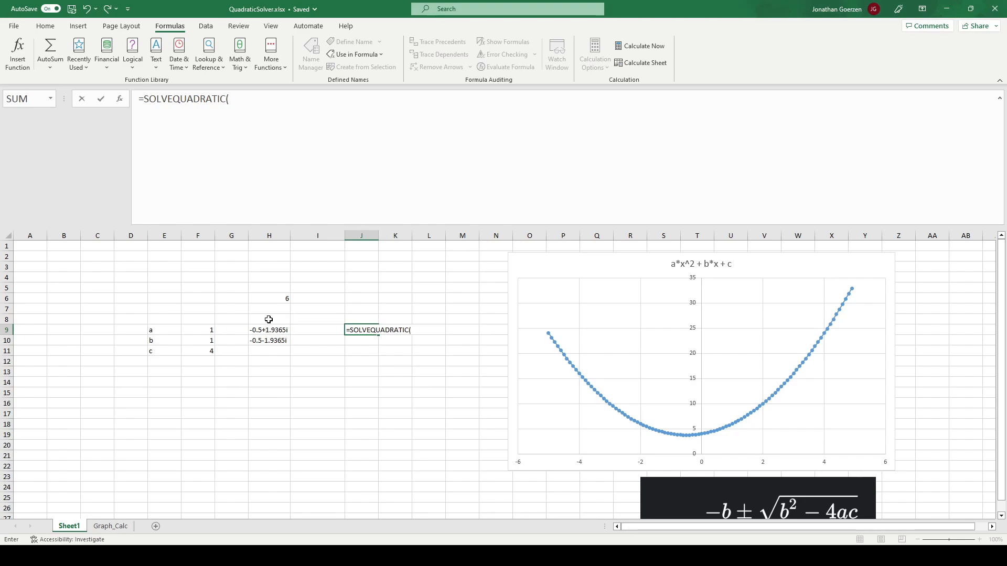
- Give SOLVEQUADRATIC the arguments input_a, input_b and input_c from F9, F10 and F11, and commit the formula
click(208, 329)
text(,)
click(202, 341)
text(,)
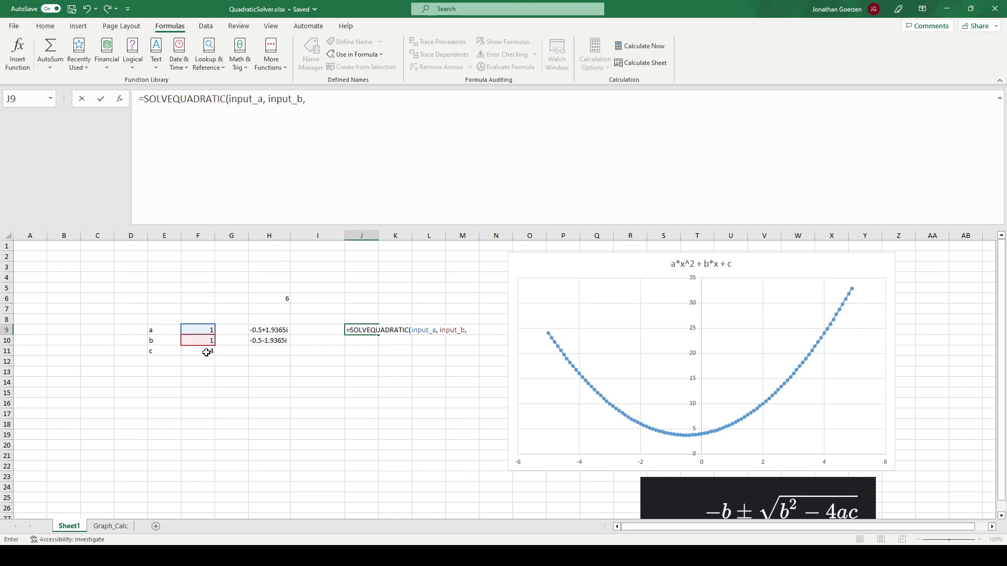
click(204, 351)
text())
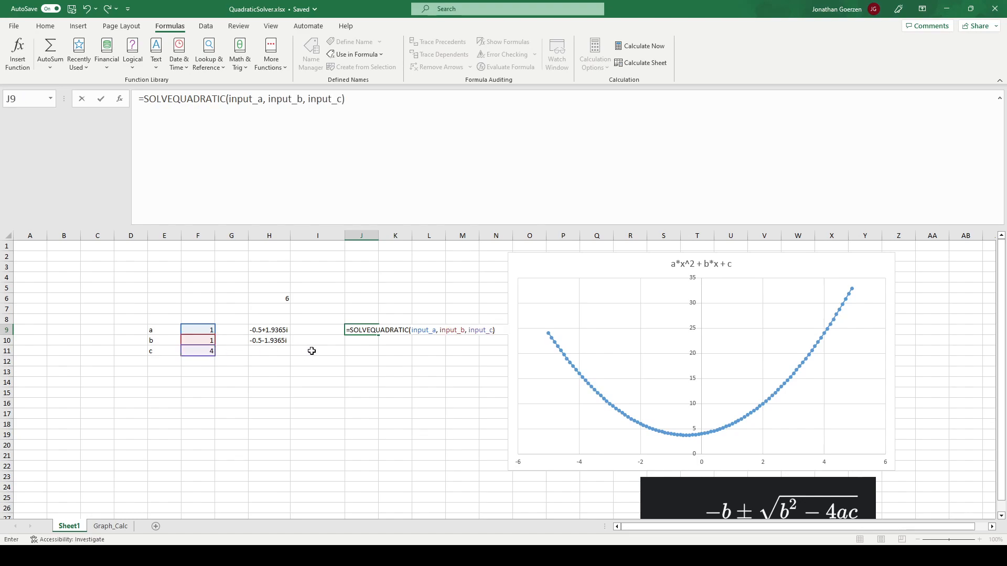
key(Return)
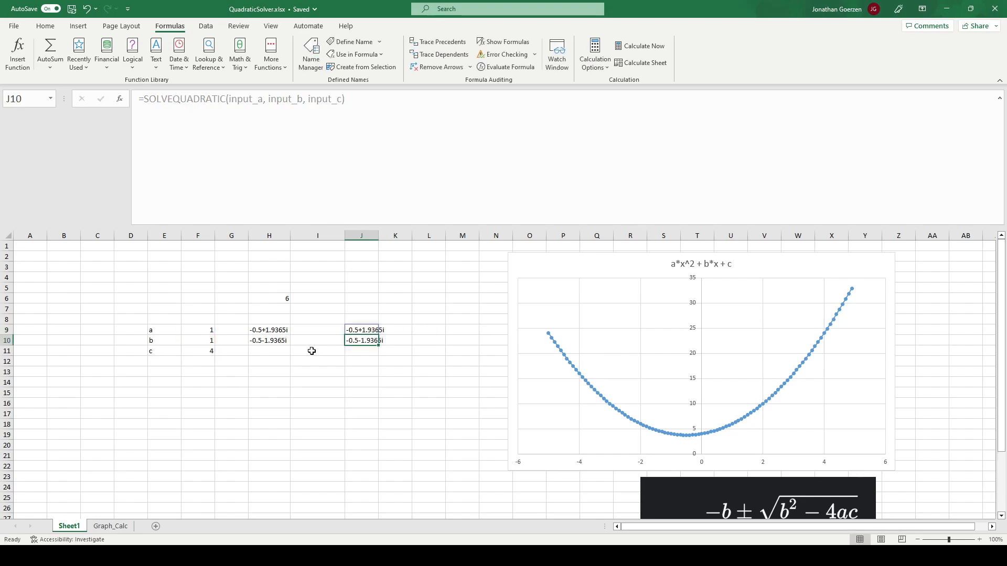
- Review the SOLVEQUADRATIC formula in J9 and its spilled roots beside the H9 results
key(Up)
key(Right)
key(Left)
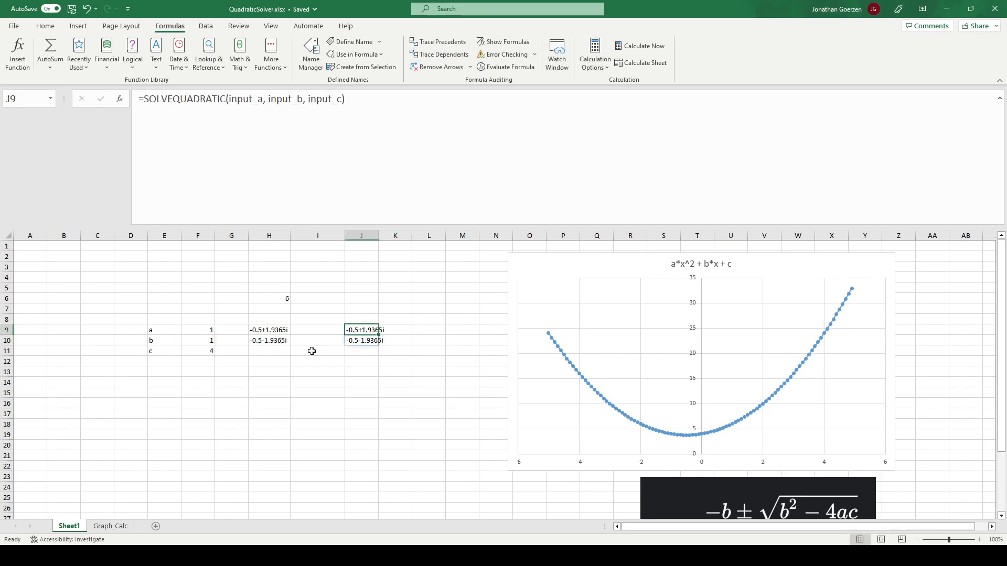
key(Down)
key(Down)
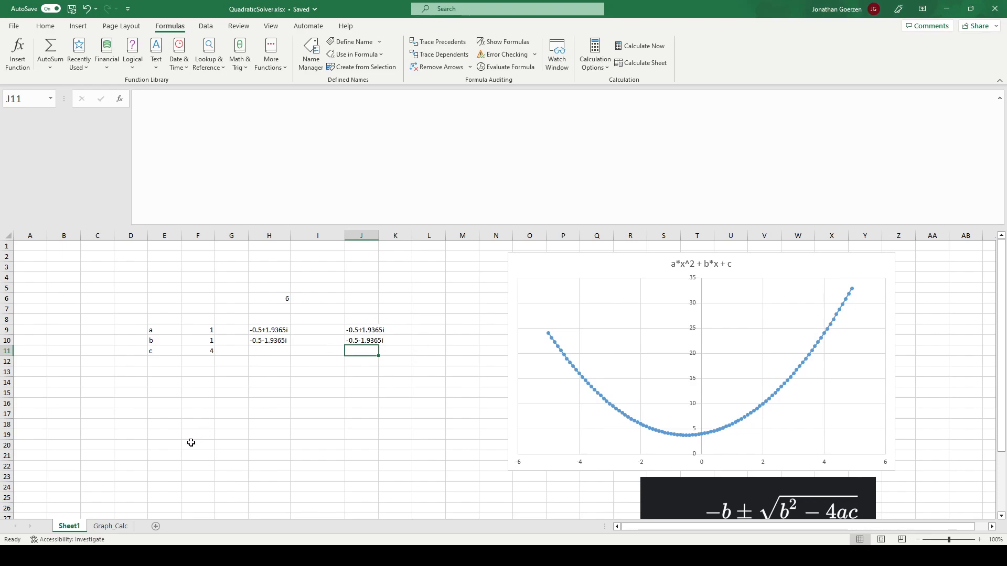
click(368, 331)
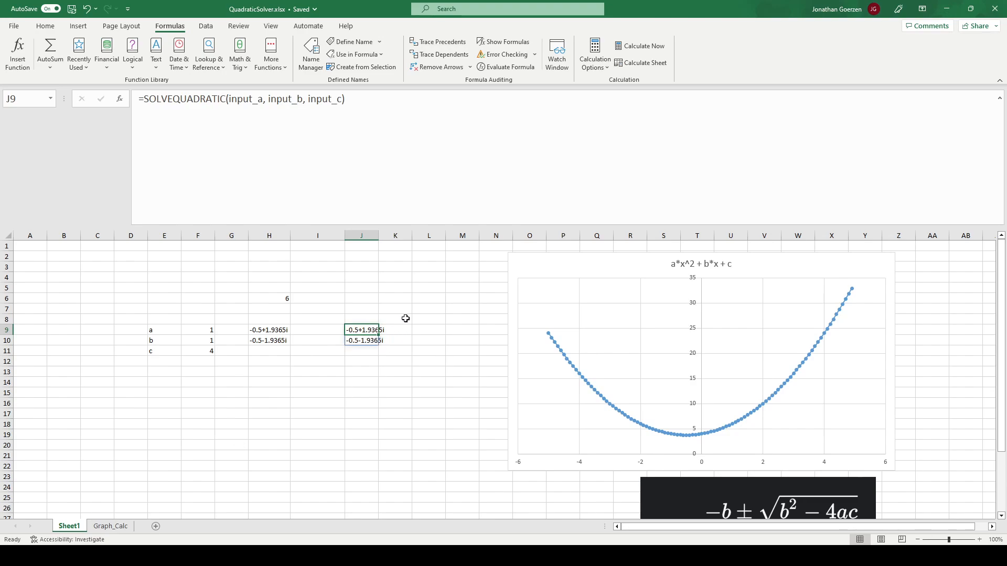
click(437, 328)
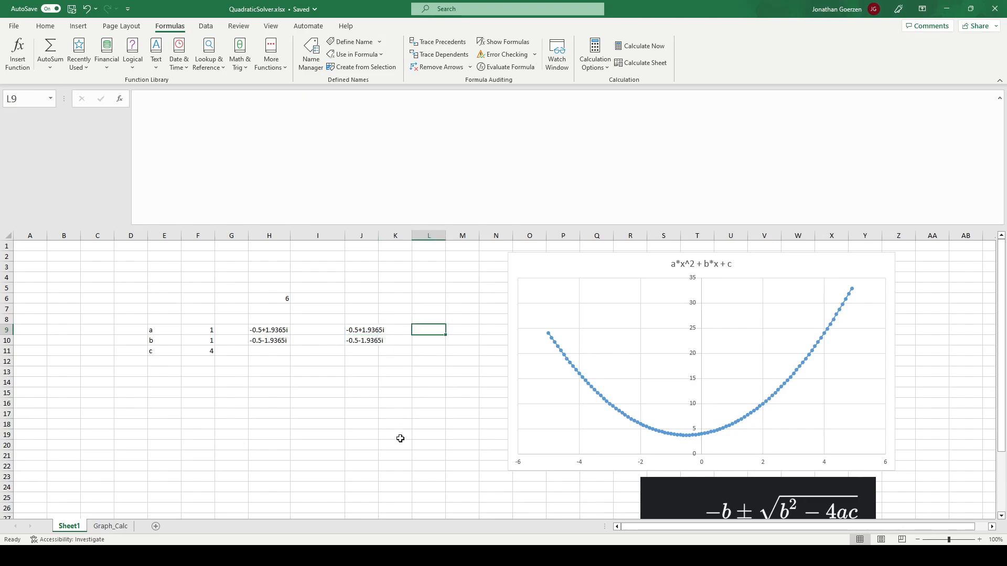